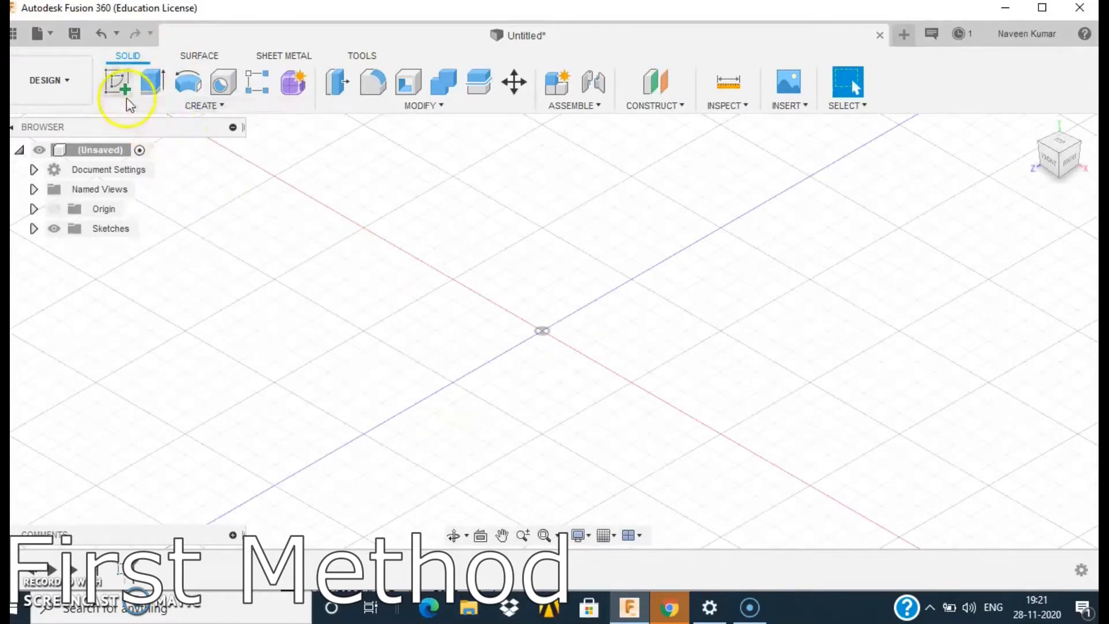
Start a sketch on the front plane and draw connected lines from the origin: about 74 mm at 31°, about 52 mm horizontal, then vertically down.
{"action": "left_click", "coordinate": [126, 94]}
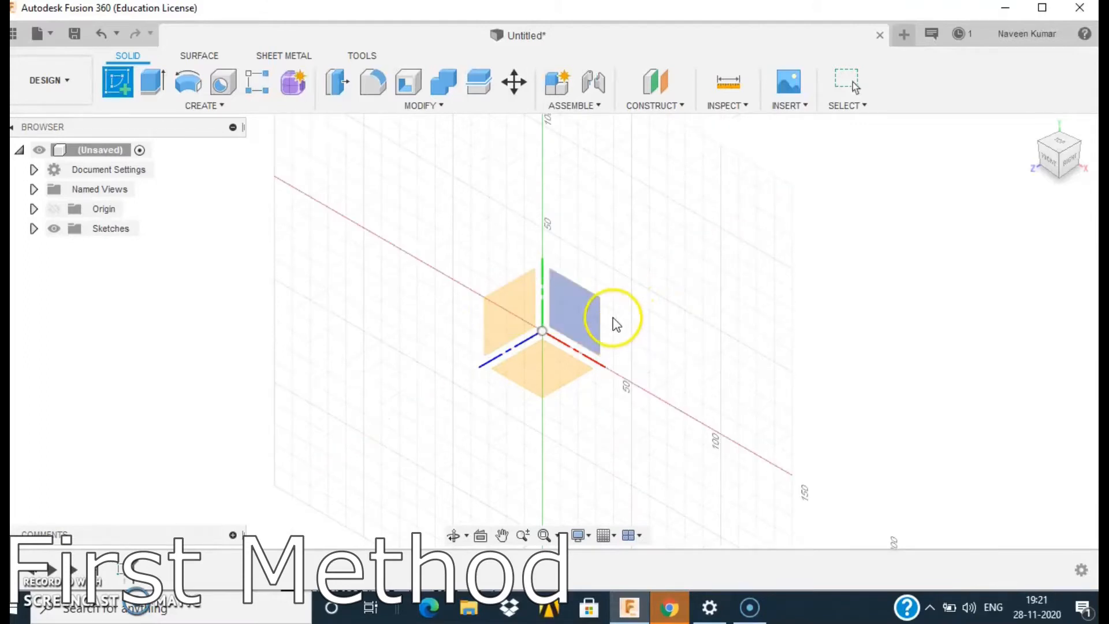
{"action": "left_click", "coordinate": [592, 323]}
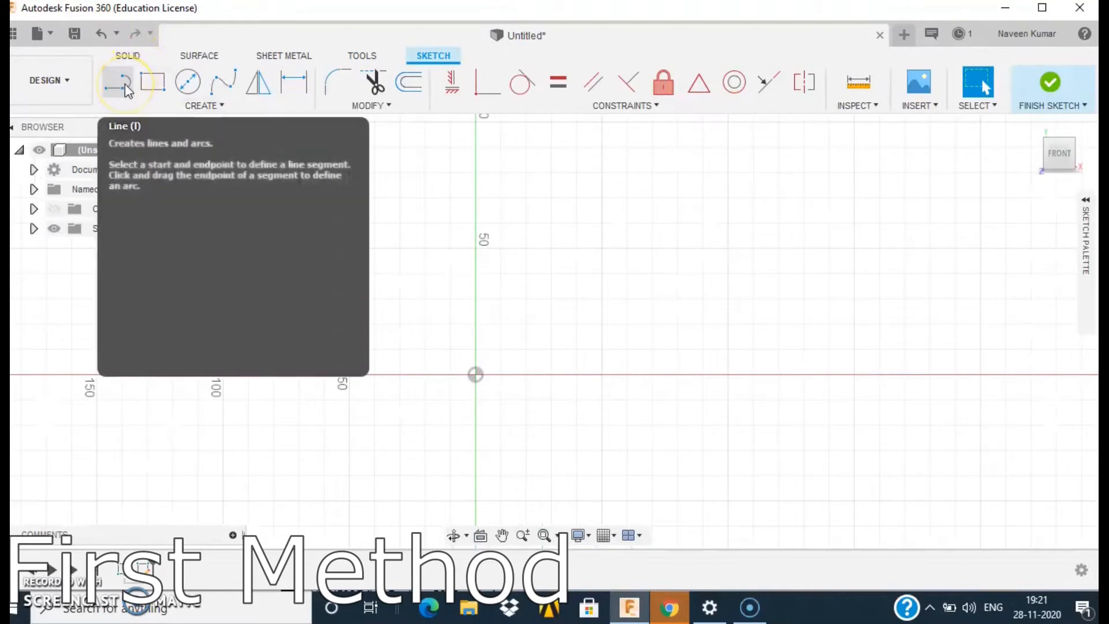
{"action": "left_click", "coordinate": [125, 85]}
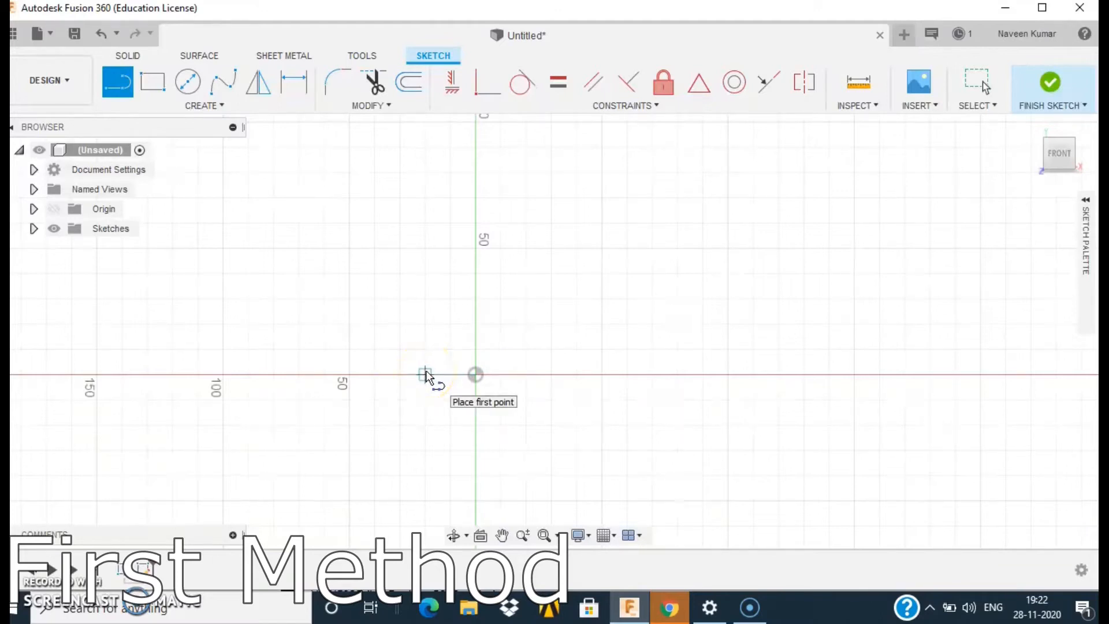
{"action": "left_click", "coordinate": [474, 375]}
{"action": "left_click", "coordinate": [562, 332]}
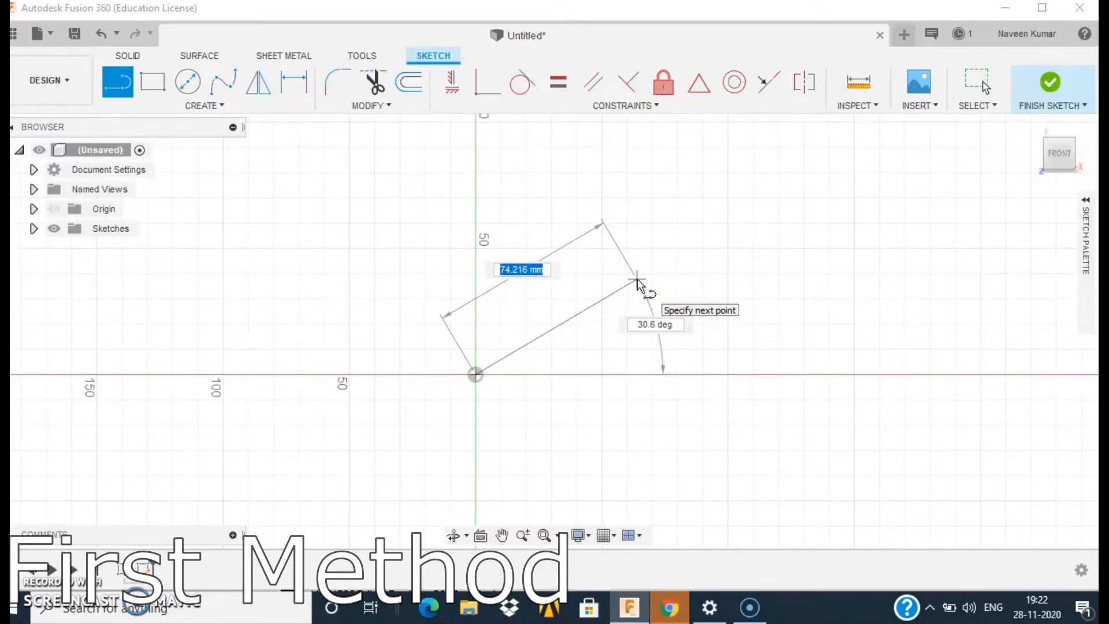
{"action": "left_click", "coordinate": [636, 280]}
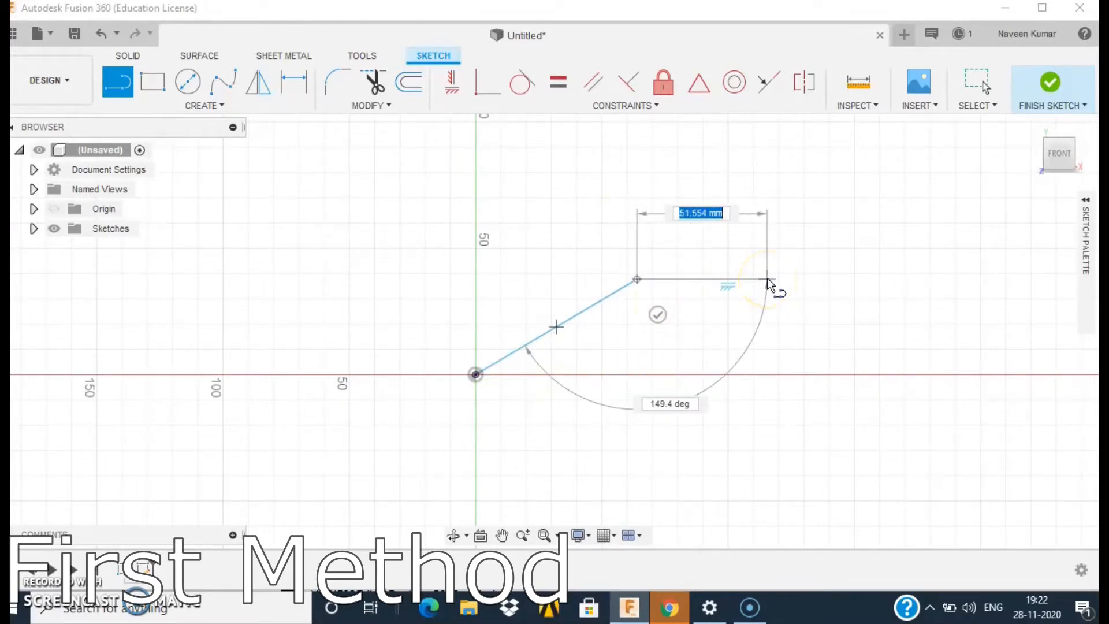
{"action": "left_click", "coordinate": [767, 280]}
{"action": "left_click", "coordinate": [774, 394]}
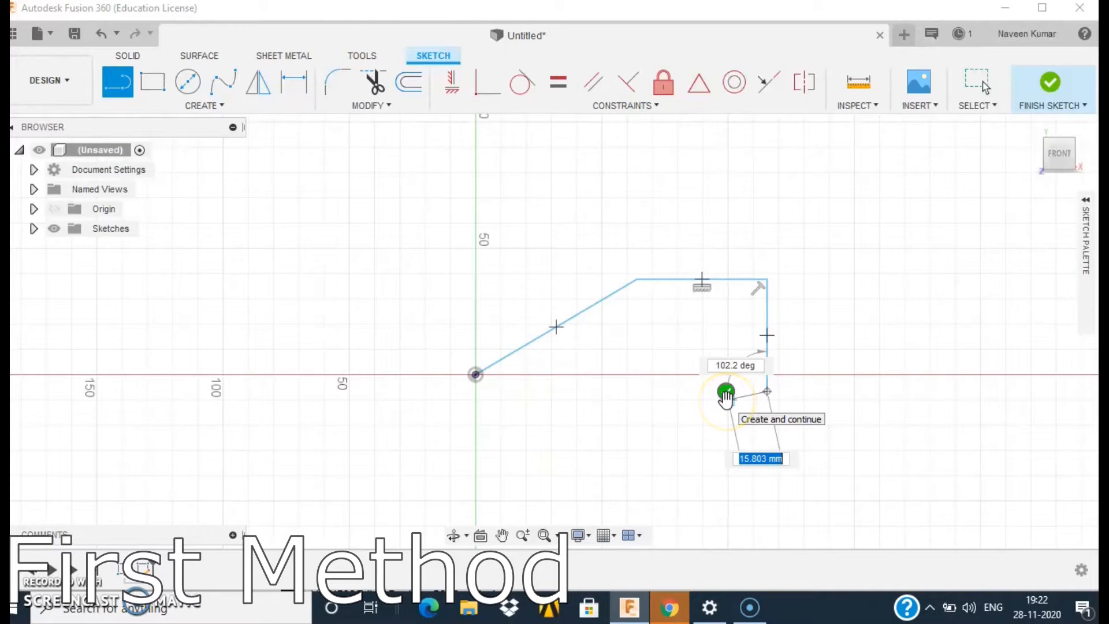
{"action": "left_click", "coordinate": [726, 394]}
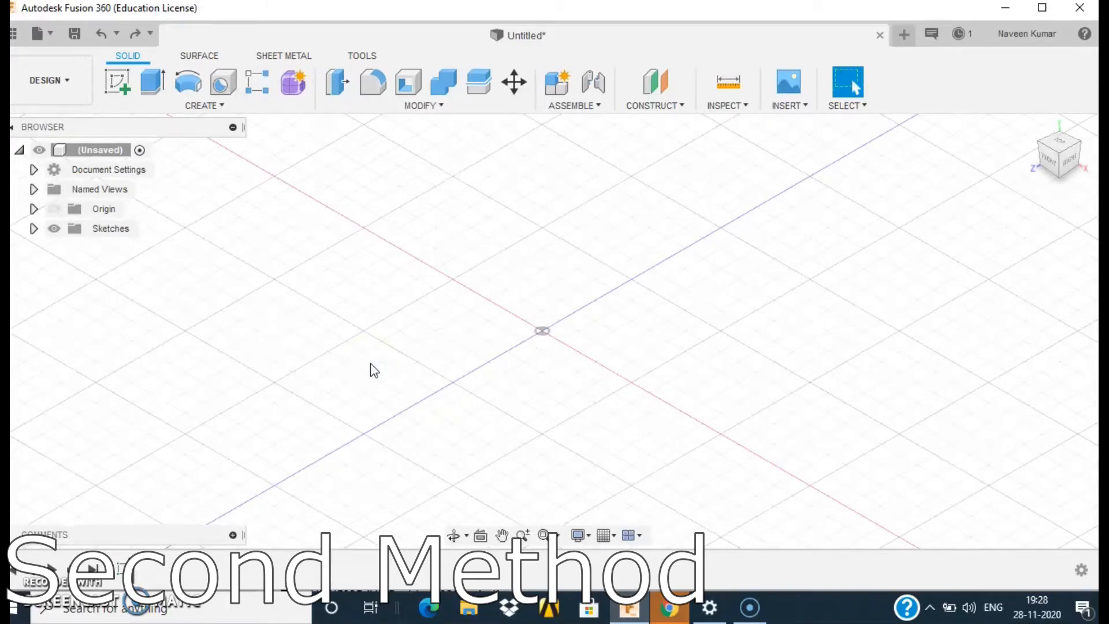
Use the Line tool on the front plane to draw a 100 mm line rising at about 33° from below left of the origin.
{"action": "key", "text": "l"}
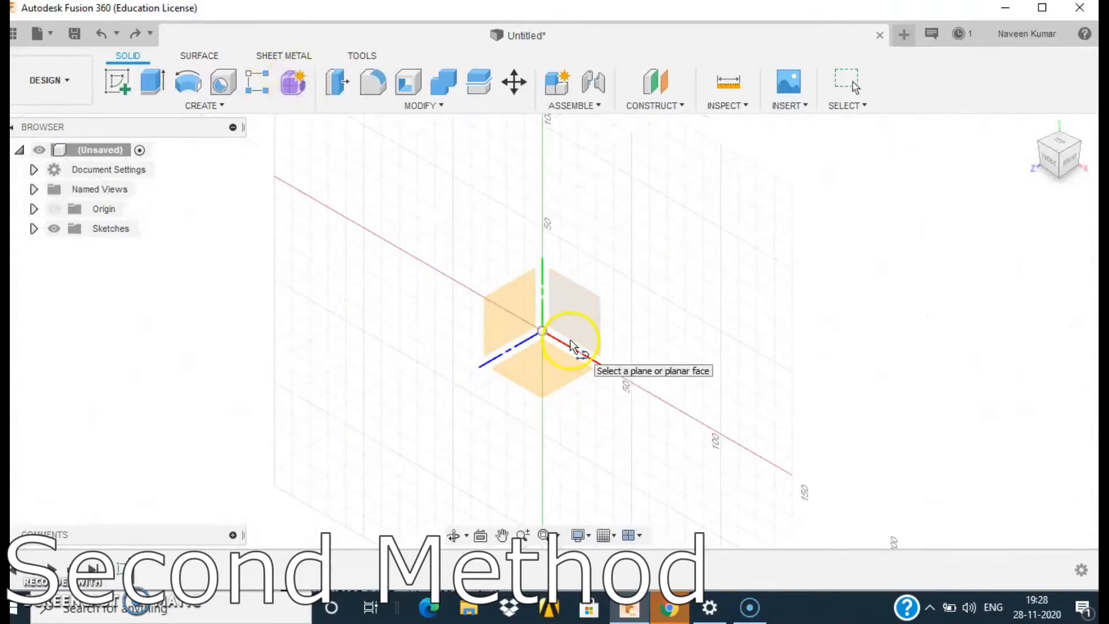
{"action": "left_click", "coordinate": [571, 324]}
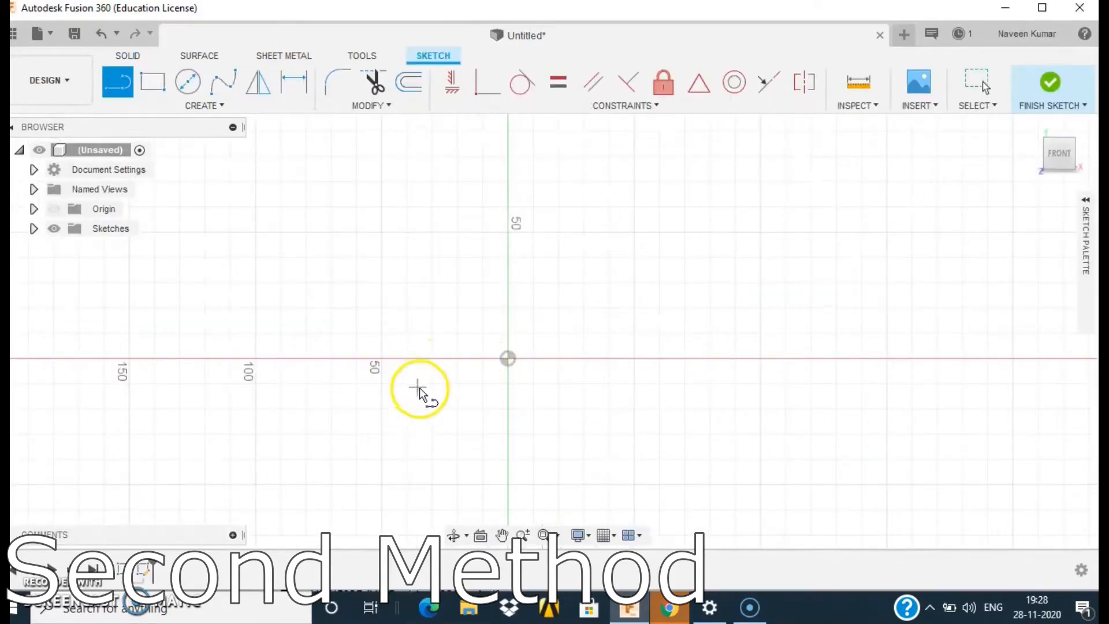
{"action": "left_click", "coordinate": [334, 436]}
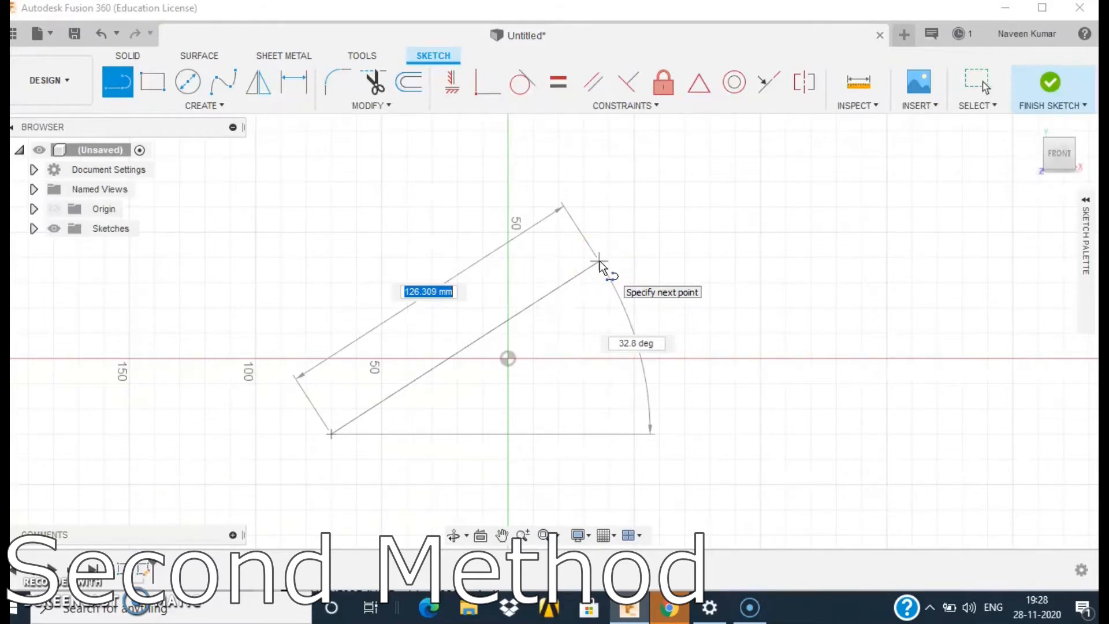
{"action": "type", "text": "100"}
{"action": "key", "text": "Tab"}
{"action": "type", "text": "mm"}
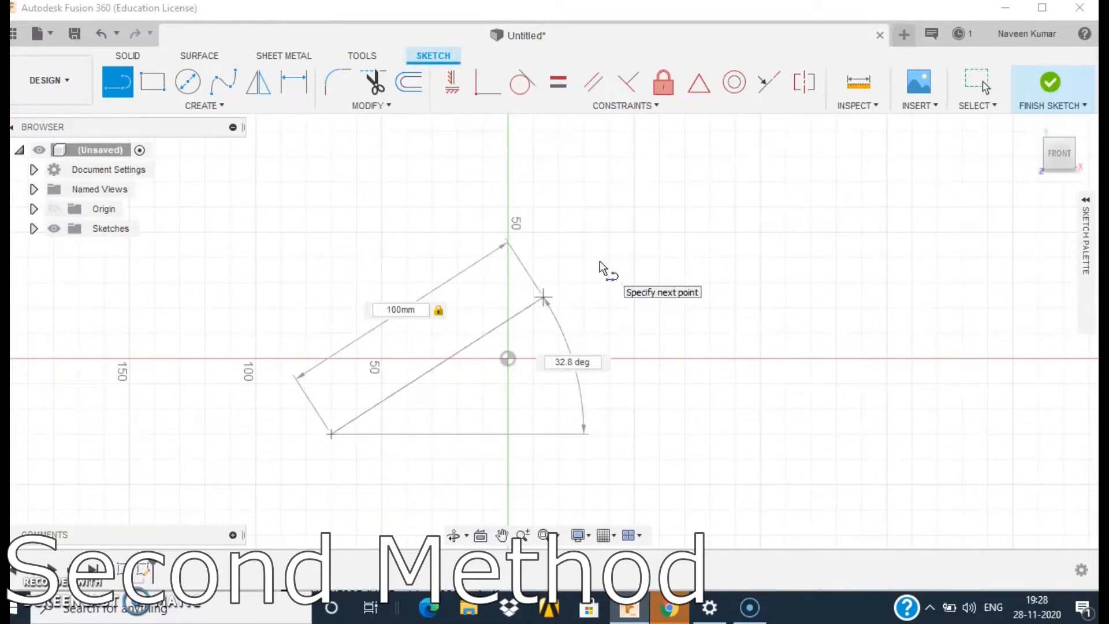
{"action": "key", "text": "Return"}
{"action": "key", "text": "Escape"}
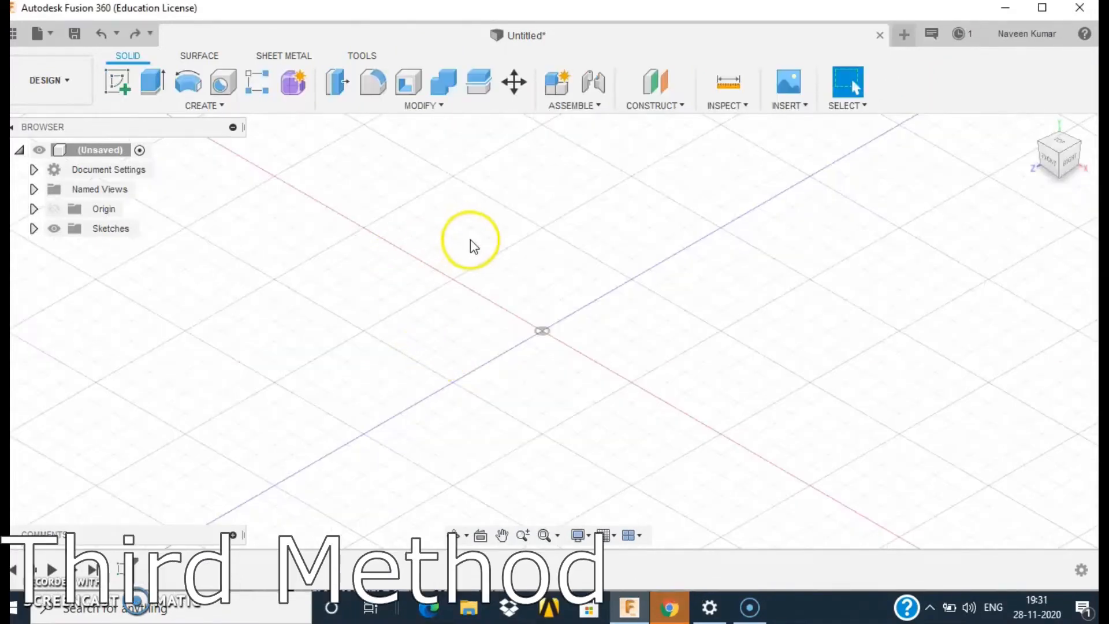
Draw a chain of connected lines on the front plane, starting 100 mm left of the origin with a segment about 158 mm long at 18°.
{"action": "right_click", "coordinate": [444, 247]}
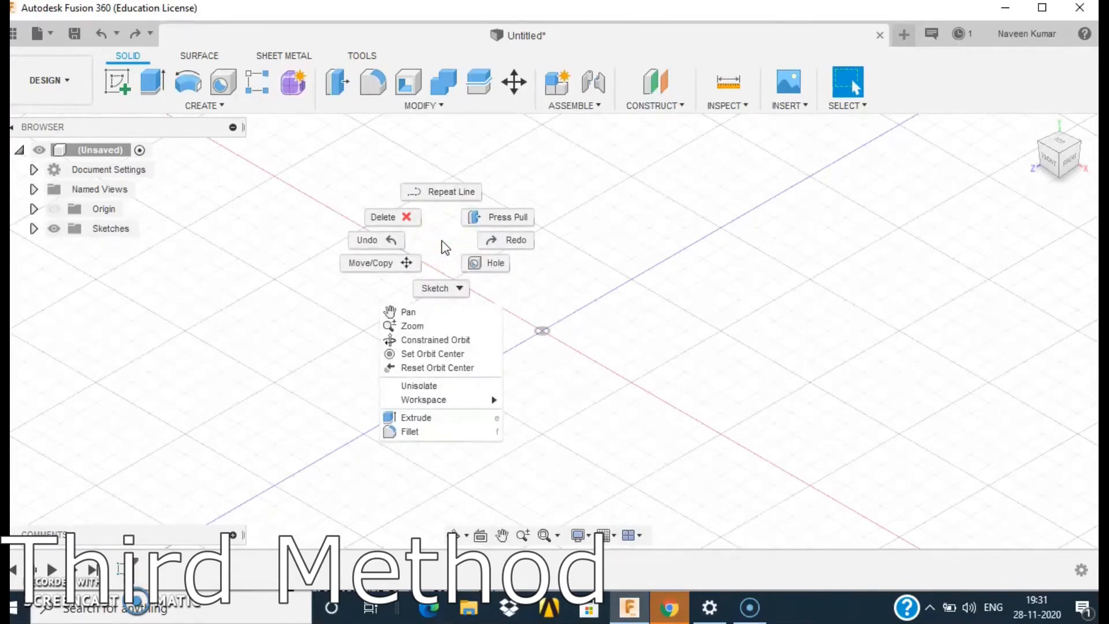
{"action": "mouse_move", "coordinate": [465, 289]}
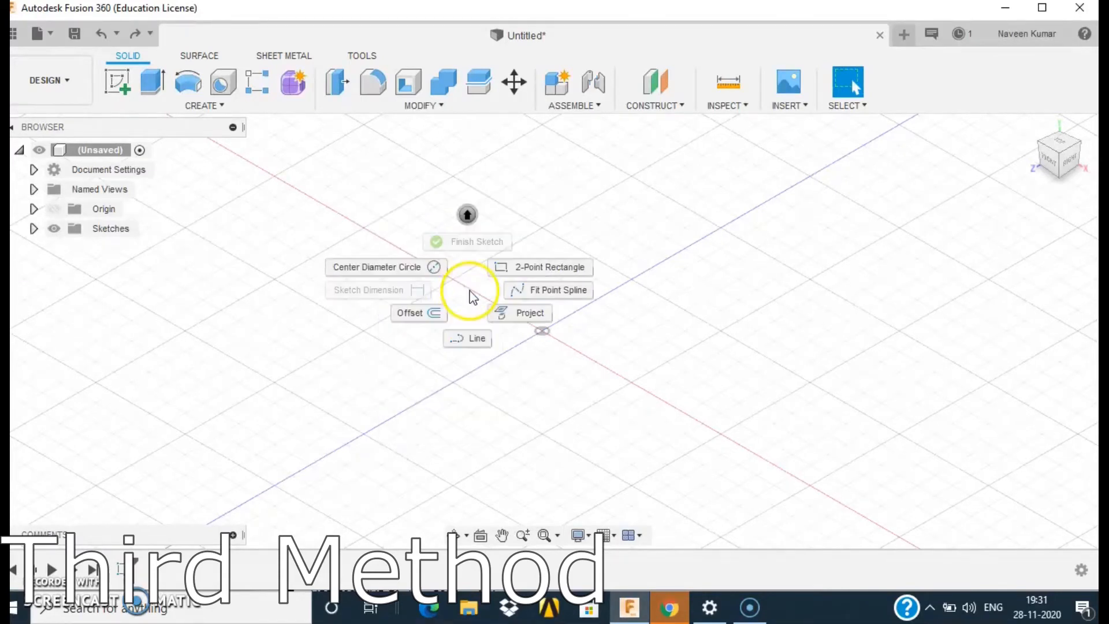
{"action": "left_click", "coordinate": [470, 338]}
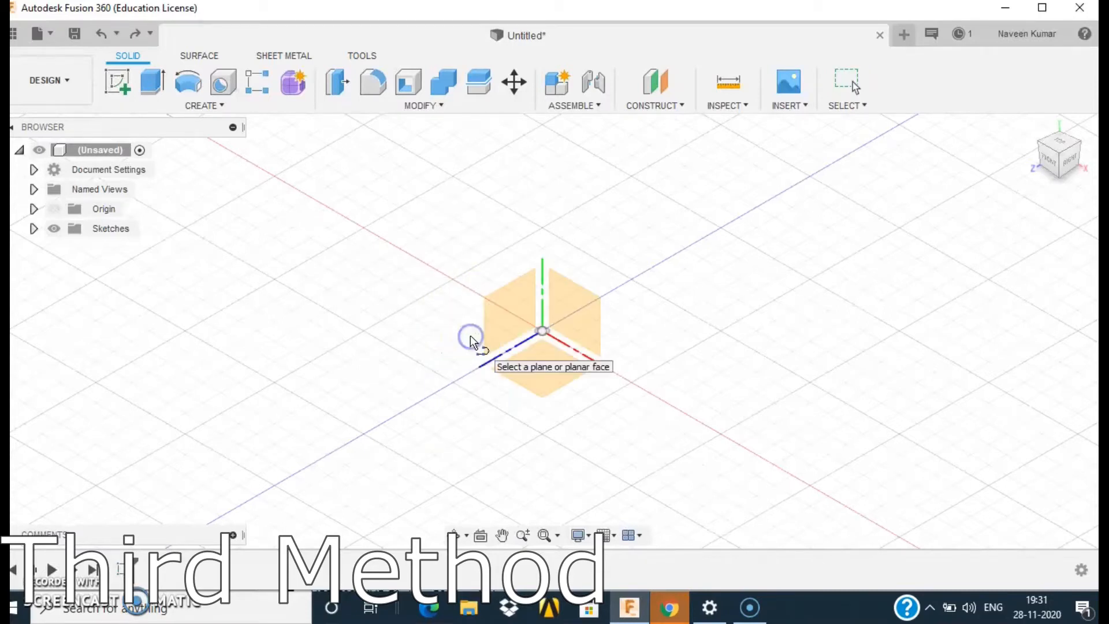
{"action": "left_click", "coordinate": [572, 307]}
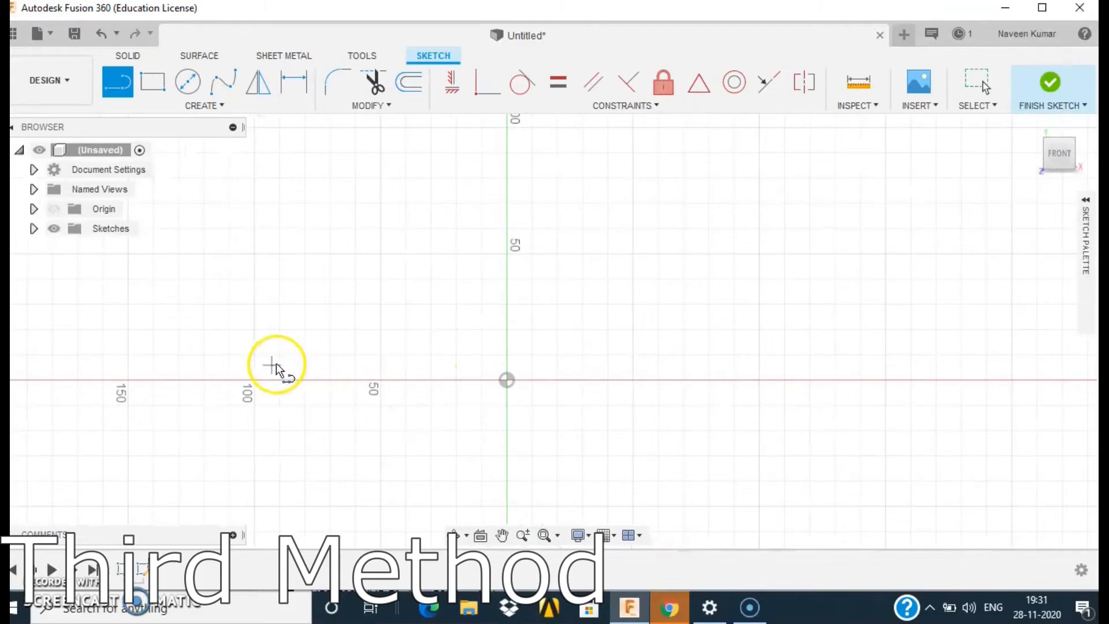
{"action": "left_click", "coordinate": [254, 380]}
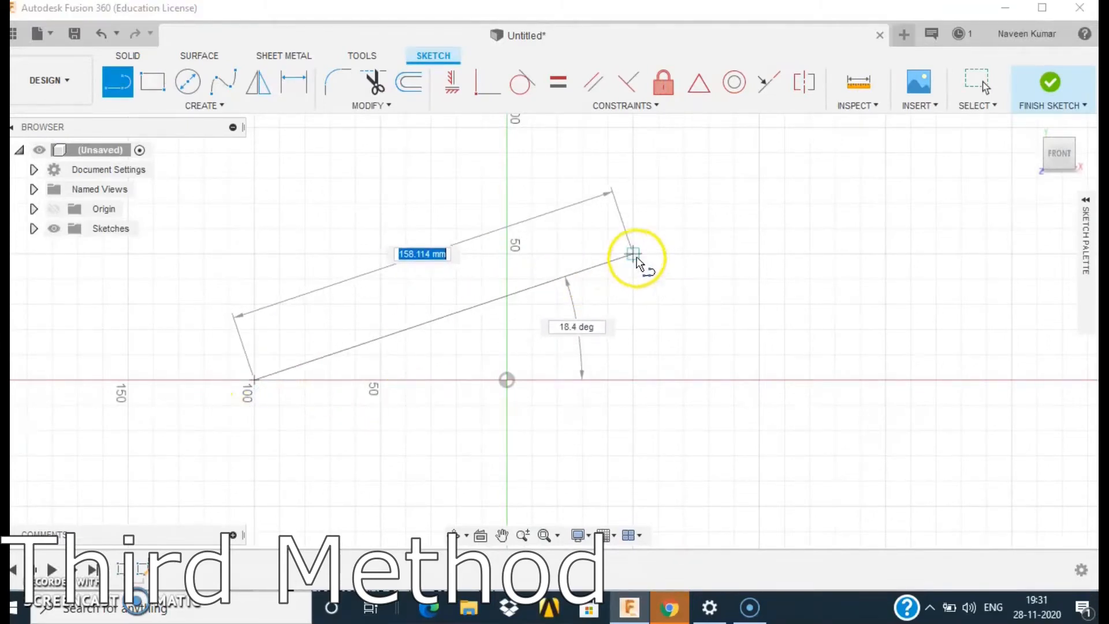
{"action": "left_click", "coordinate": [633, 255]}
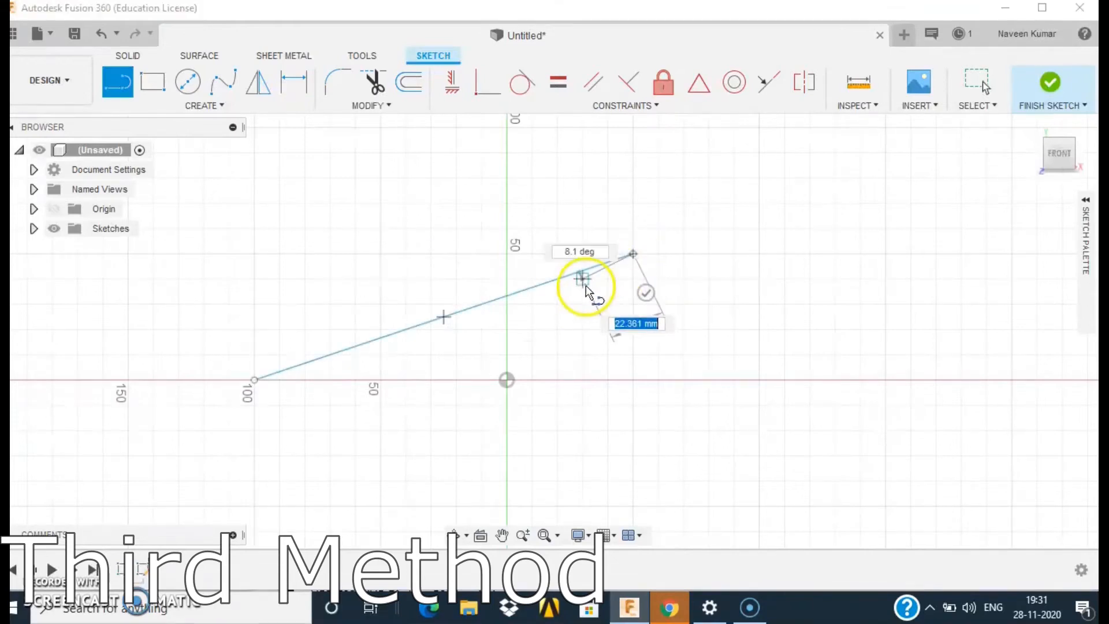
{"action": "left_click", "coordinate": [803, 272]}
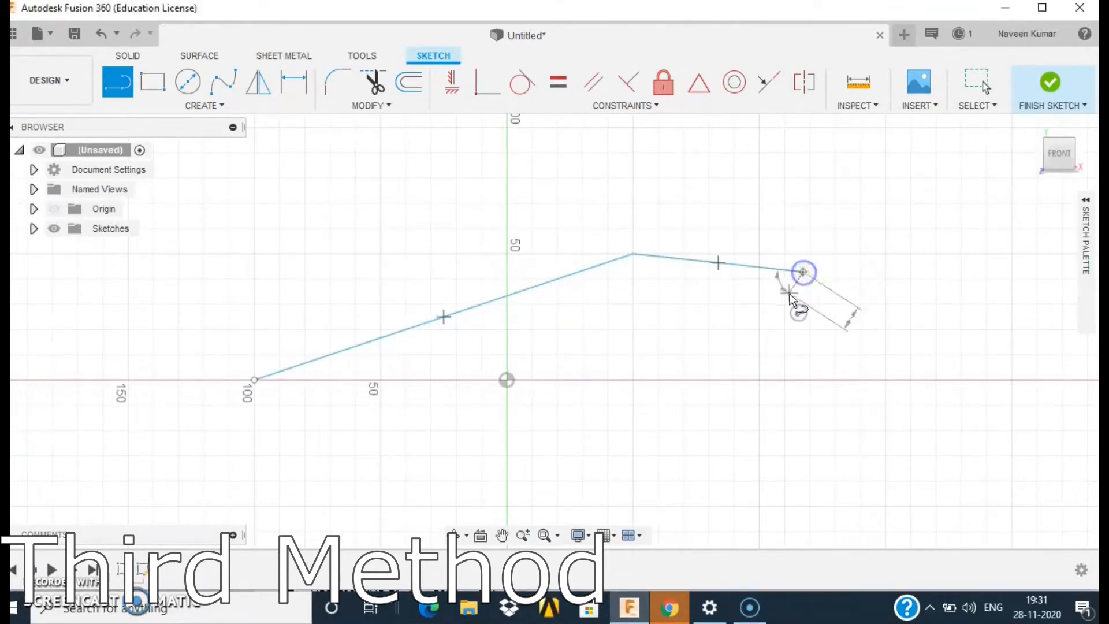
{"action": "left_click", "coordinate": [779, 346]}
{"action": "left_click", "coordinate": [680, 335]}
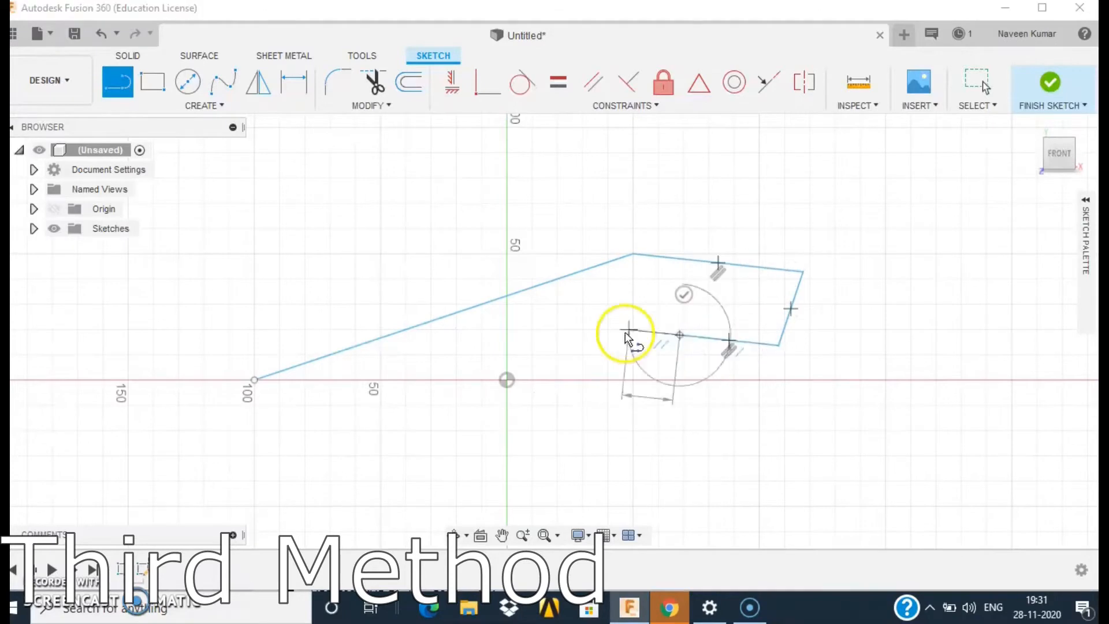
{"action": "left_click", "coordinate": [654, 434]}
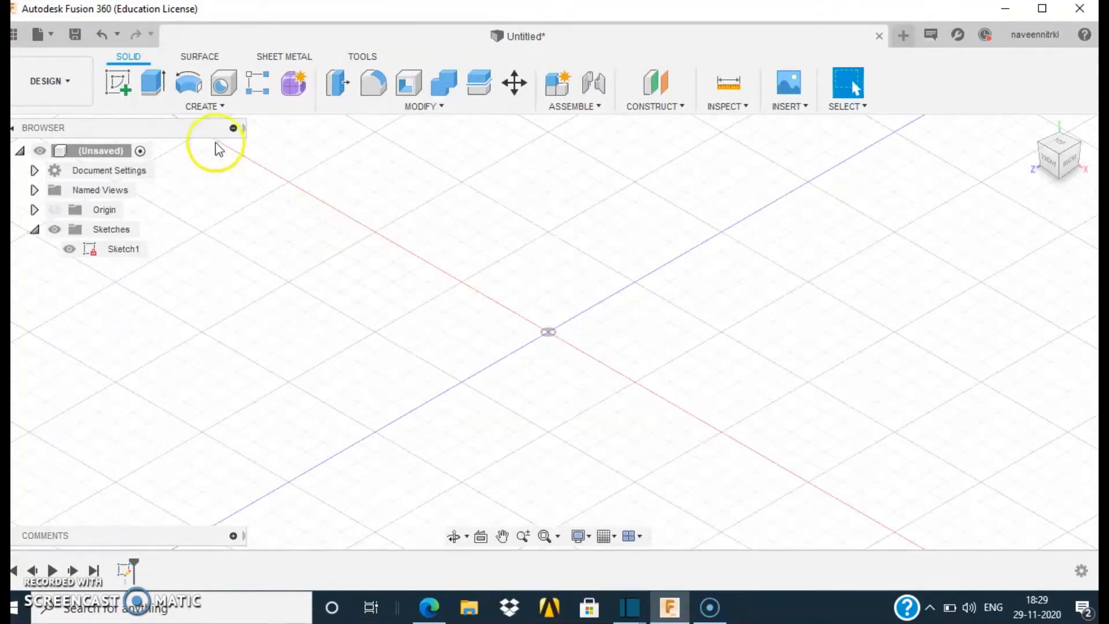
Start a new sketch on the front plane and draw a line from the origin, 100 mm long at 60° to the horizontal.
{"action": "left_click", "coordinate": [130, 92]}
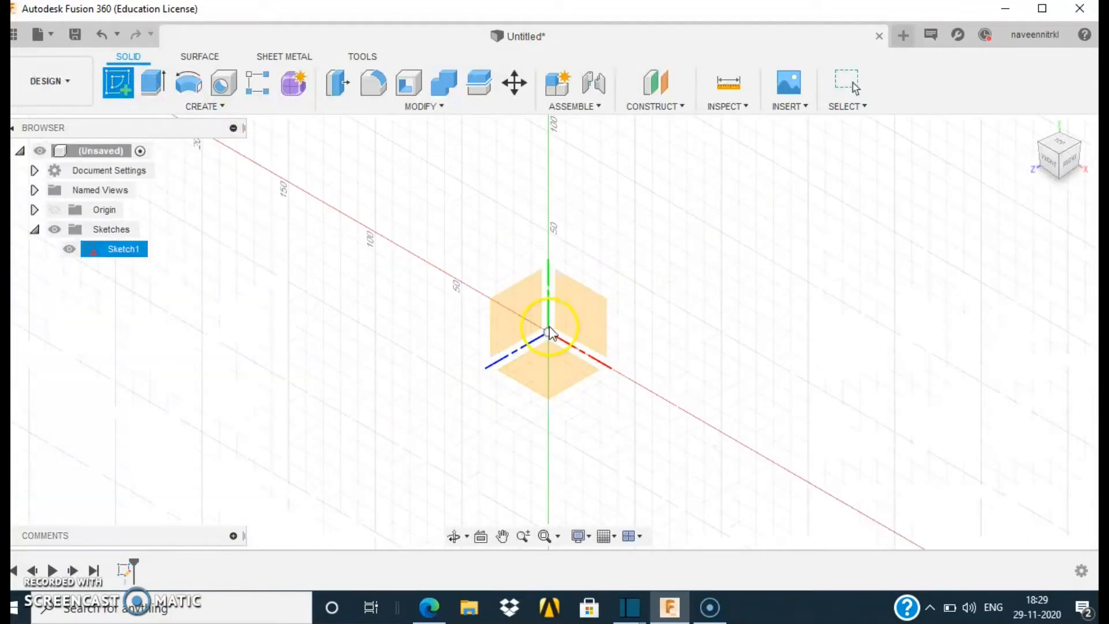
{"action": "left_click", "coordinate": [580, 310]}
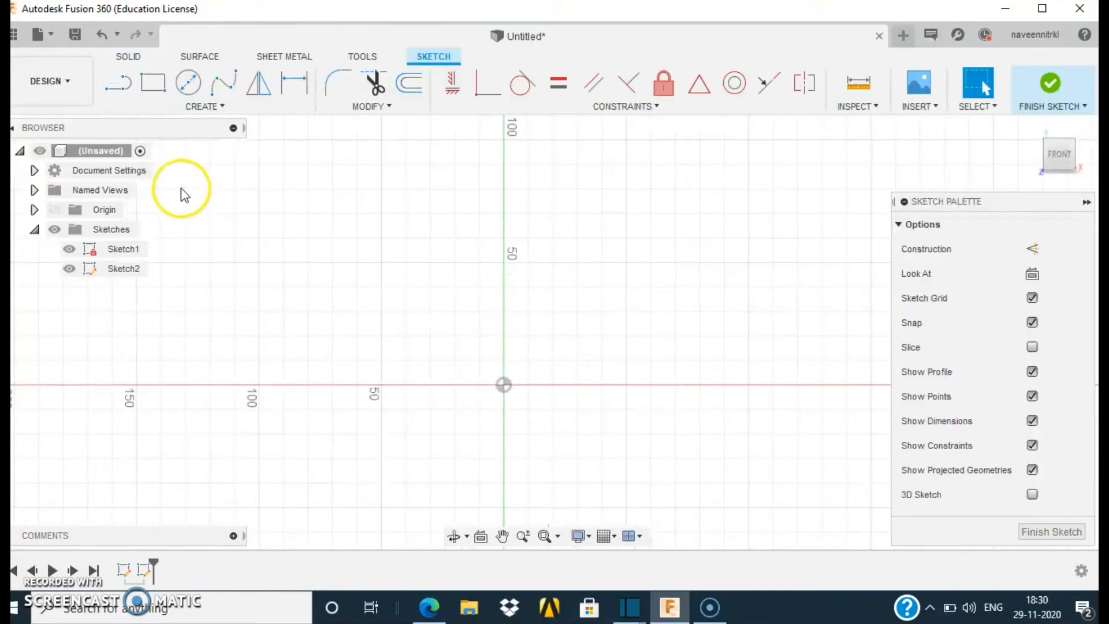
{"action": "left_click", "coordinate": [119, 85]}
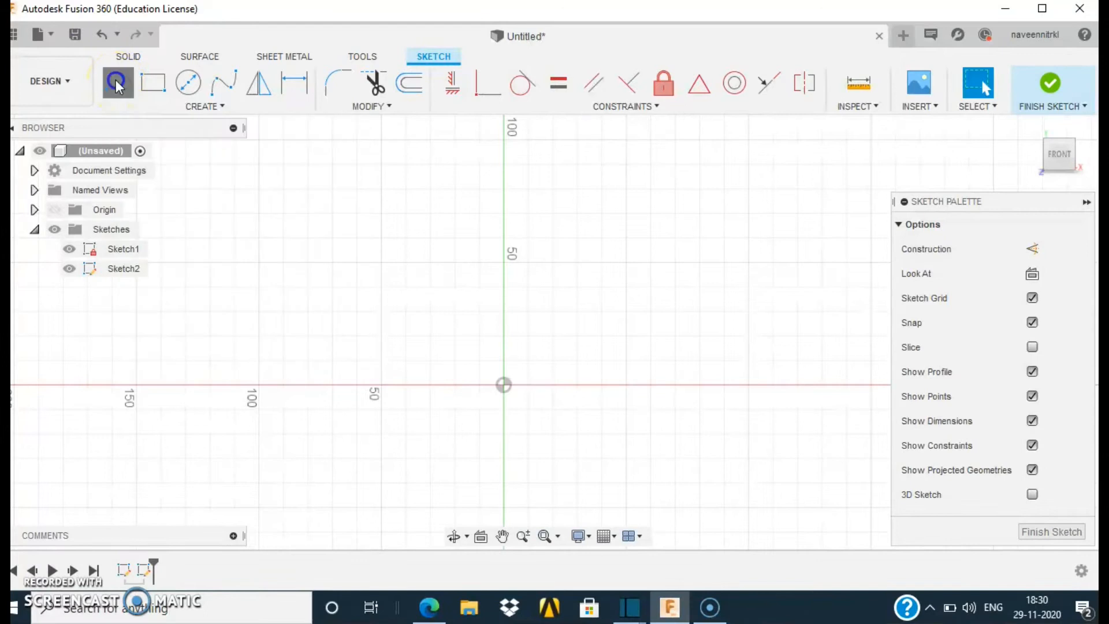
{"action": "left_click", "coordinate": [504, 386]}
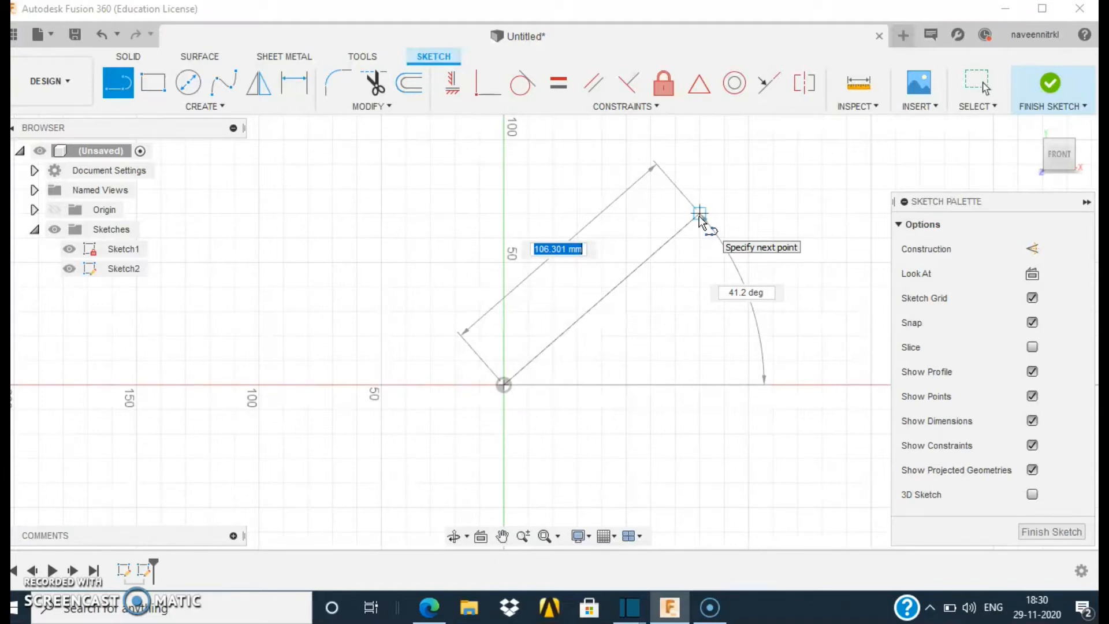
{"action": "type", "text": "100mm"}
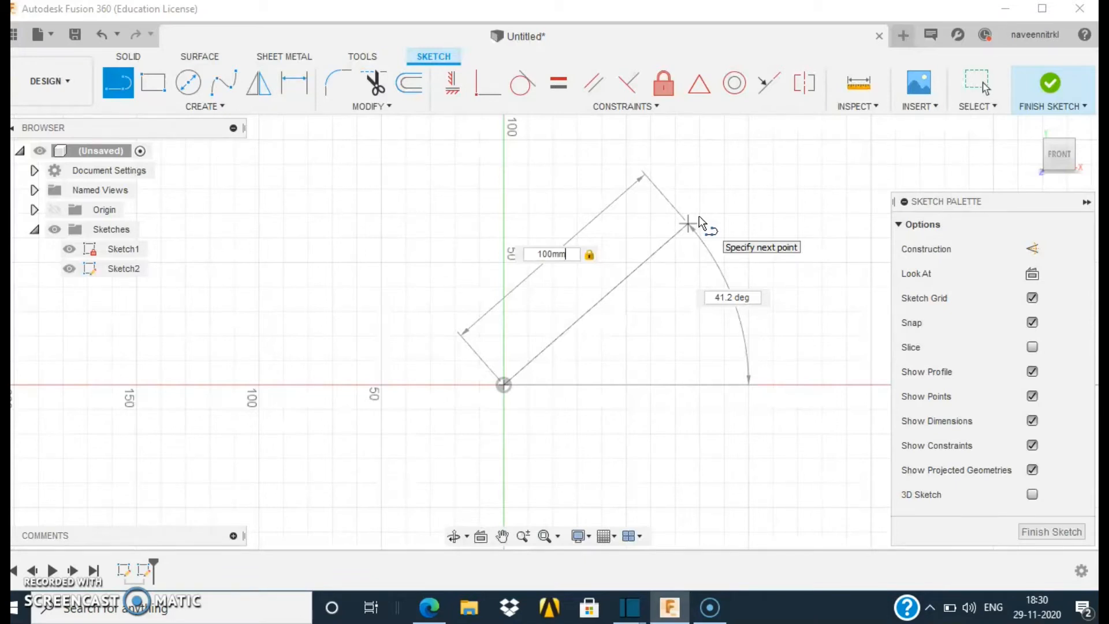
{"action": "key", "text": "Tab"}
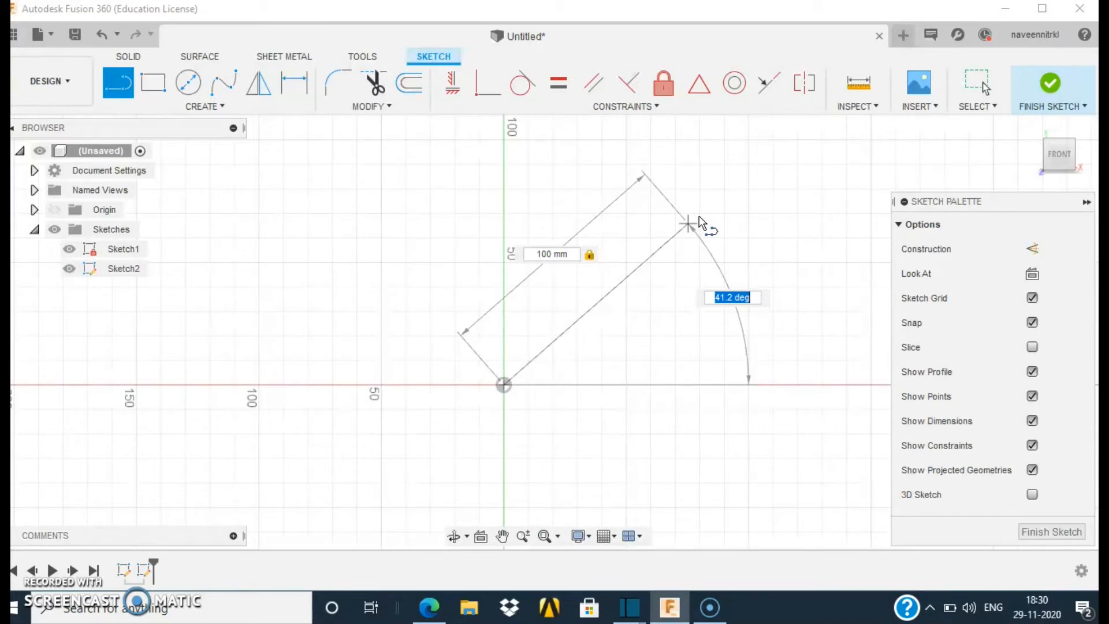
{"action": "type", "text": "60"}
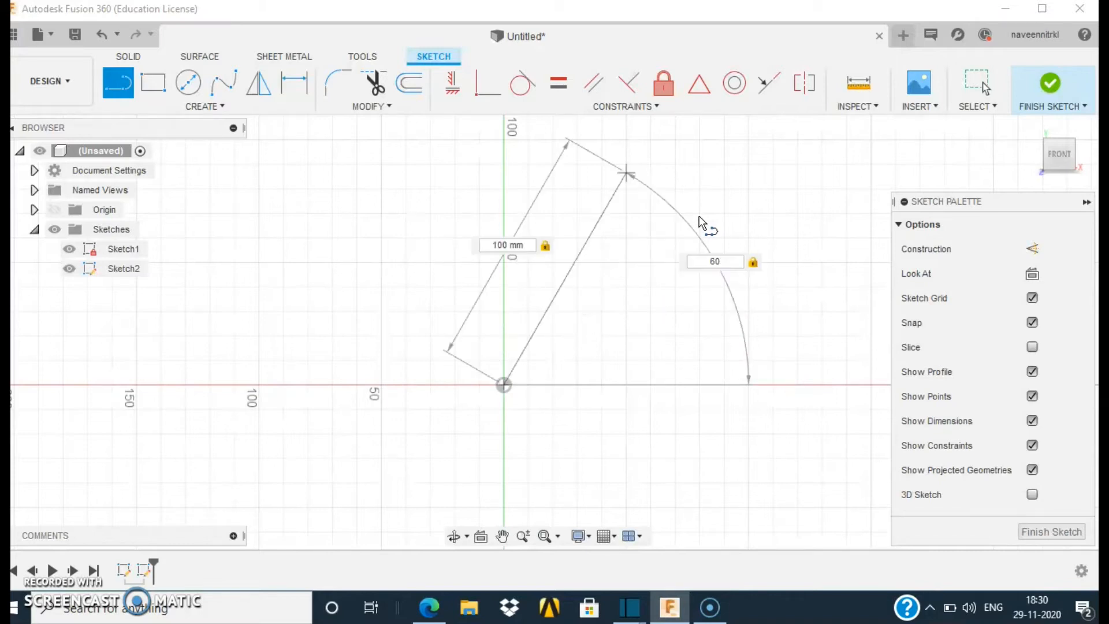
{"action": "key", "text": "Return"}
{"action": "key", "text": "Escape"}
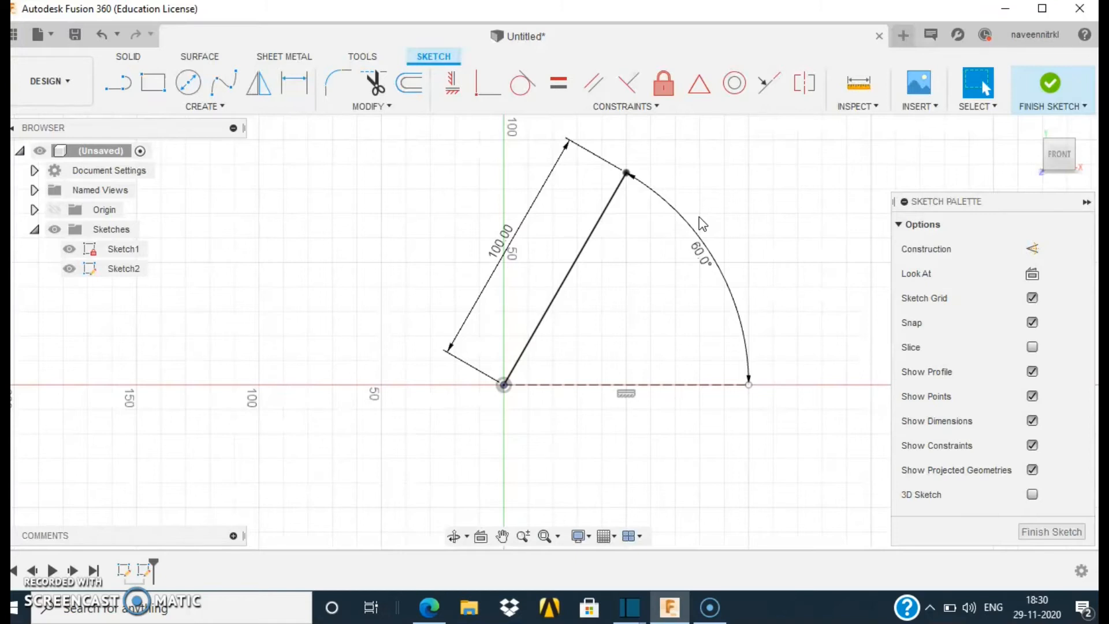
{"action": "left_click", "coordinate": [699, 218]}
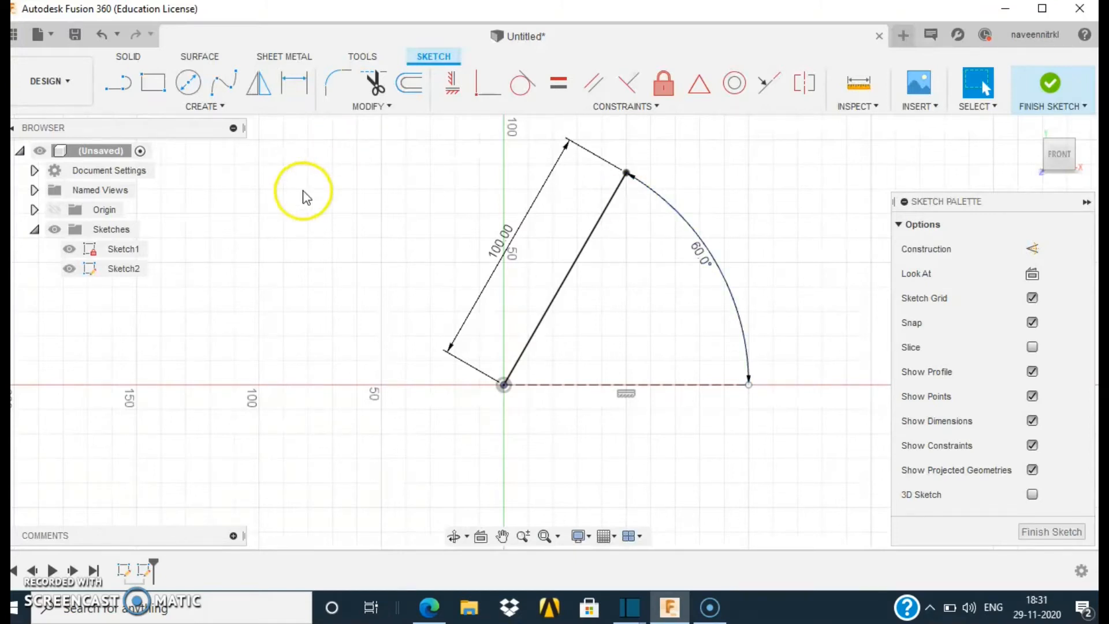
Set the inclined line's length dimension to 80 mm.
{"action": "left_click", "coordinate": [503, 246]}
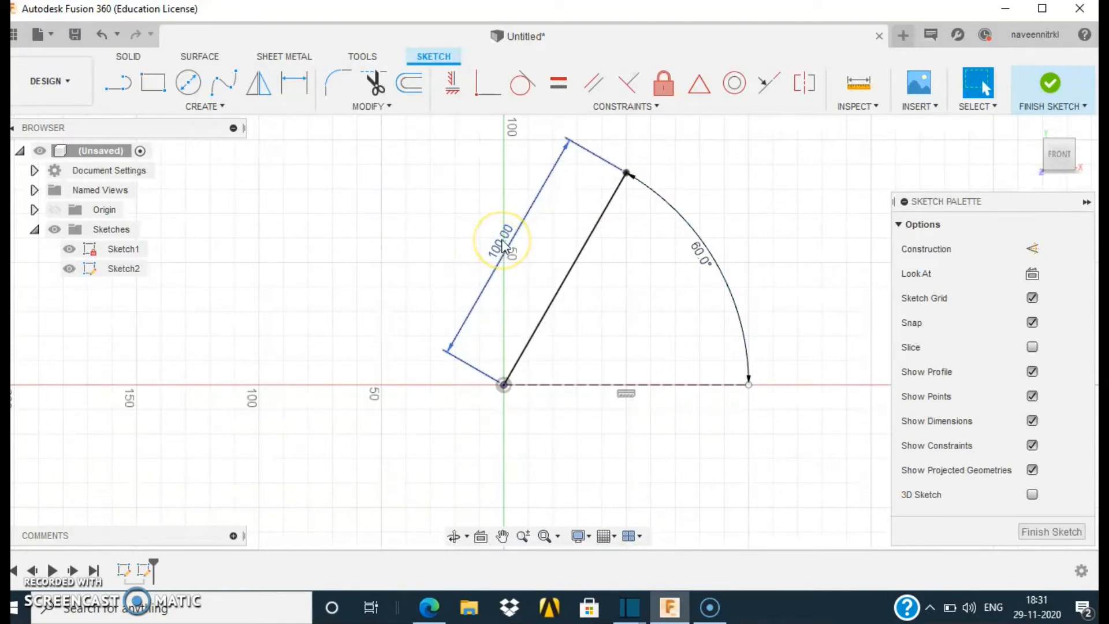
{"action": "double_click", "coordinate": [502, 243]}
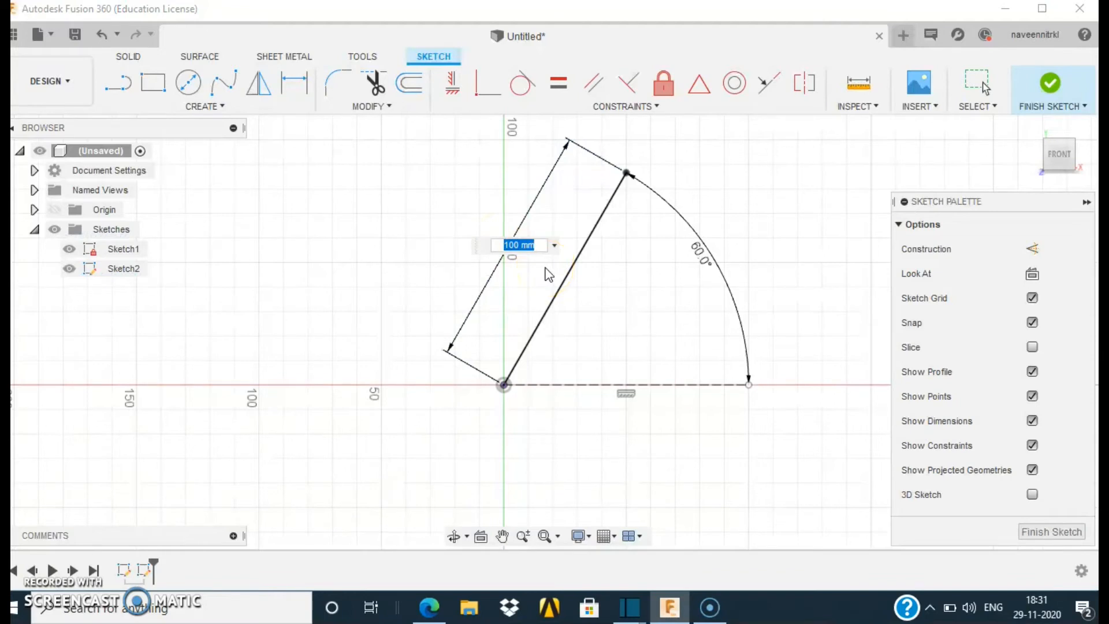
{"action": "type", "text": "80mm"}
{"action": "key", "text": "Return"}
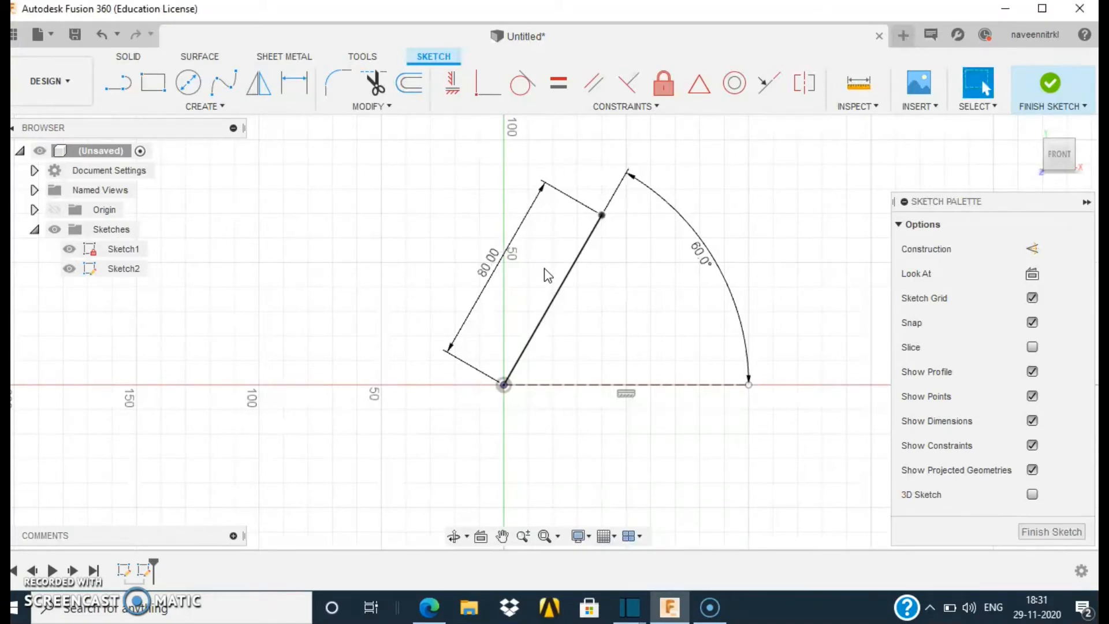
Set the angle dimension between the inclined line and the horizontal reference to 50°.
{"action": "double_click", "coordinate": [699, 254]}
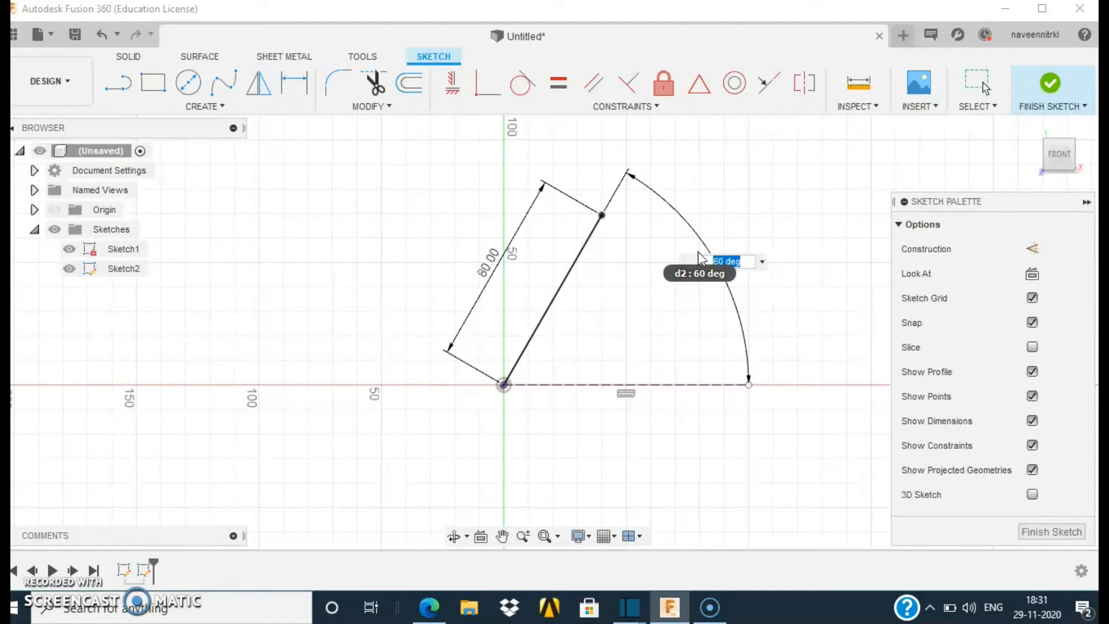
{"action": "type", "text": "50"}
{"action": "key", "text": "Return"}
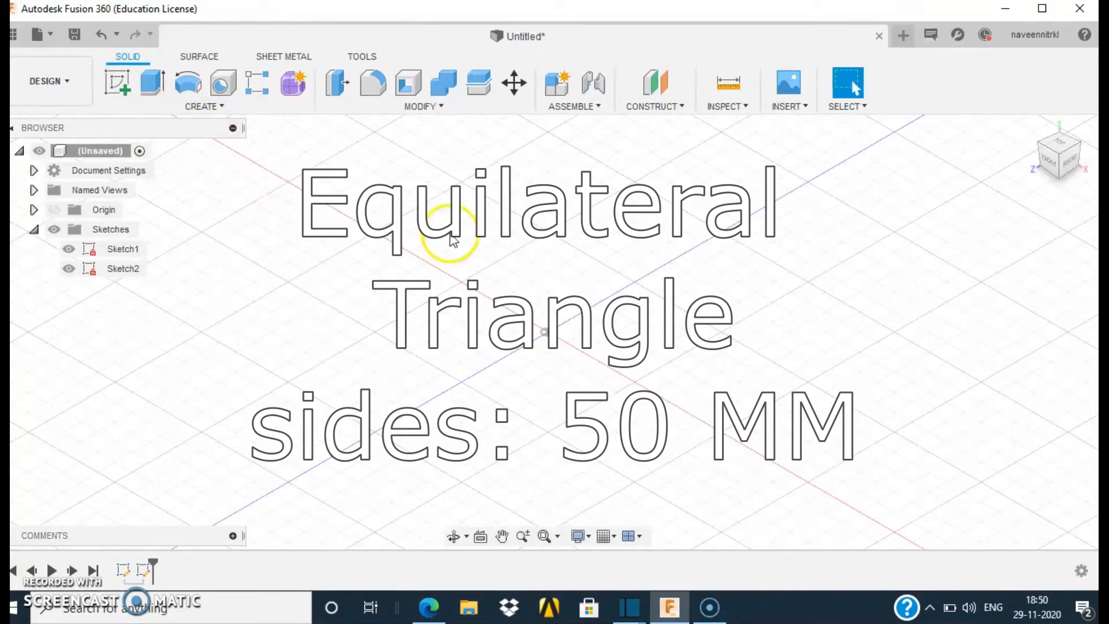
Start a new sketch on the front plane and draw a horizontal 50 mm line starting 100 mm left of and 10 mm above the origin.
{"action": "left_click", "coordinate": [124, 86]}
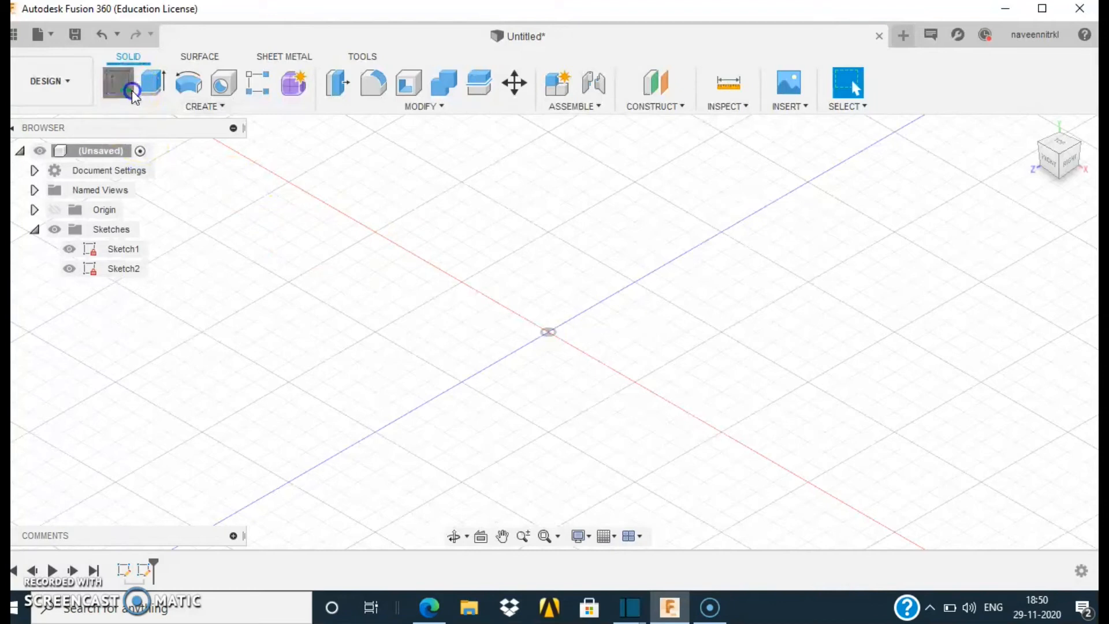
{"action": "left_click", "coordinate": [540, 359]}
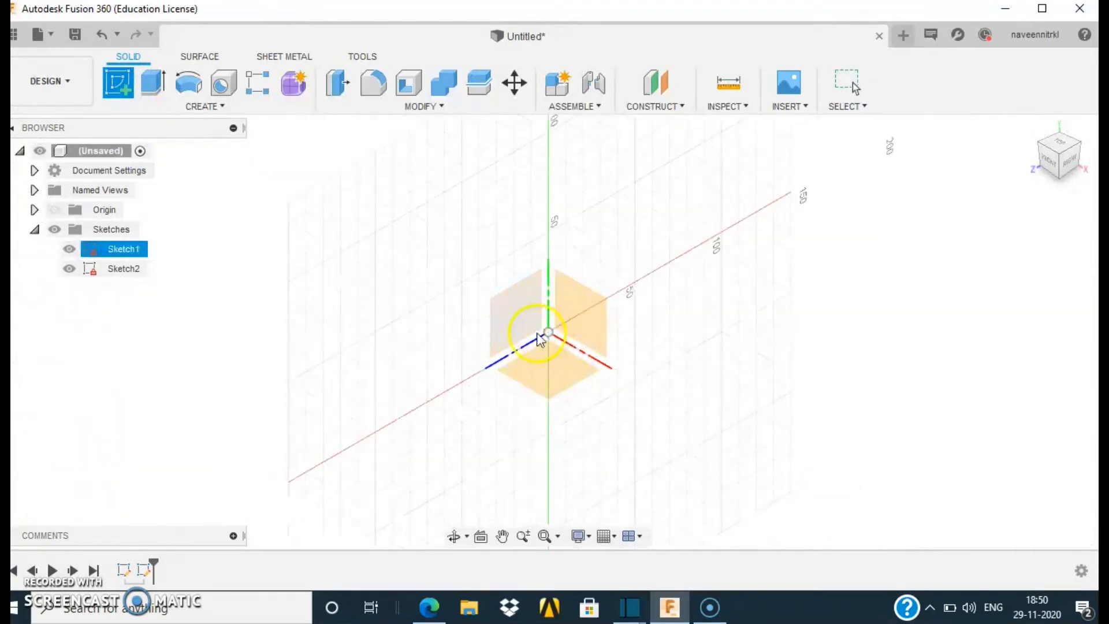
{"action": "left_click", "coordinate": [579, 317]}
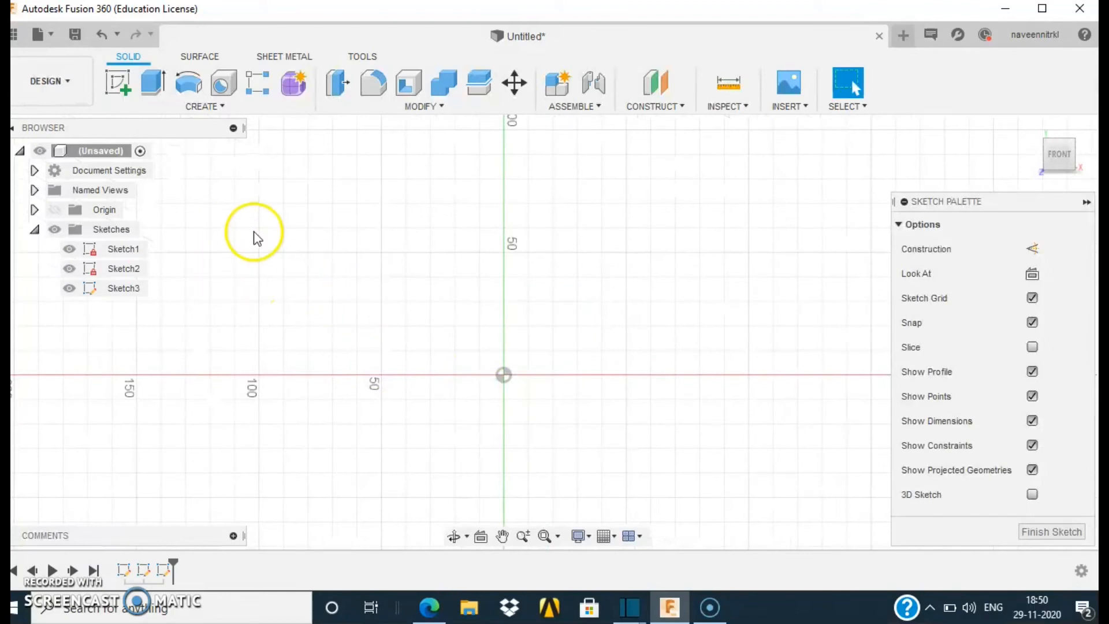
{"action": "left_click", "coordinate": [128, 93]}
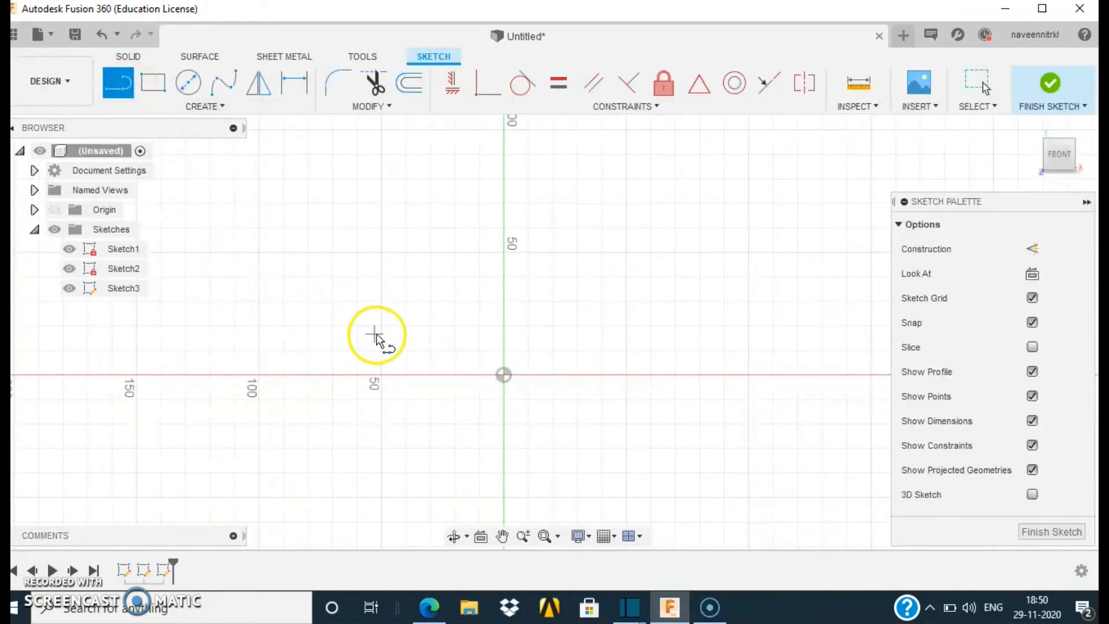
{"action": "left_click", "coordinate": [259, 350]}
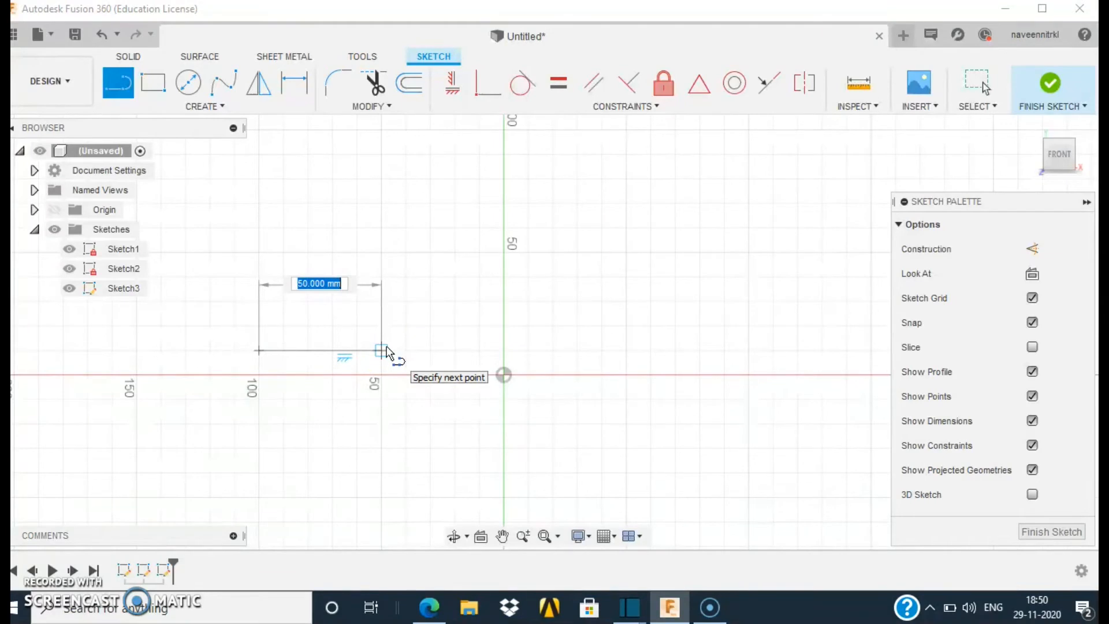
{"action": "type", "text": "50mm"}
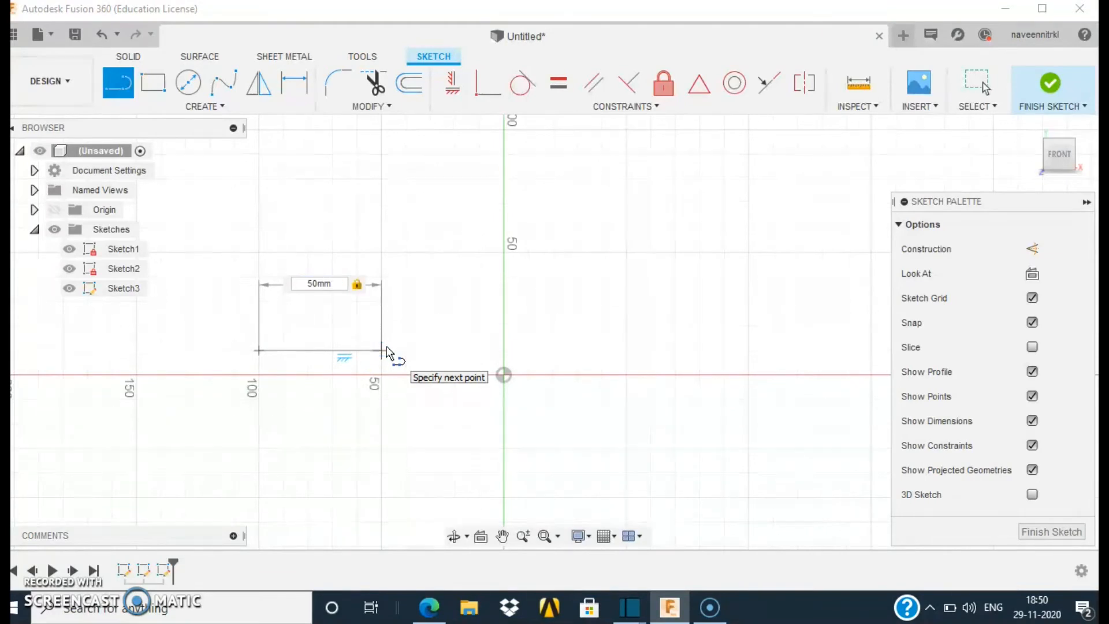
{"action": "left_click", "coordinate": [381, 350]}
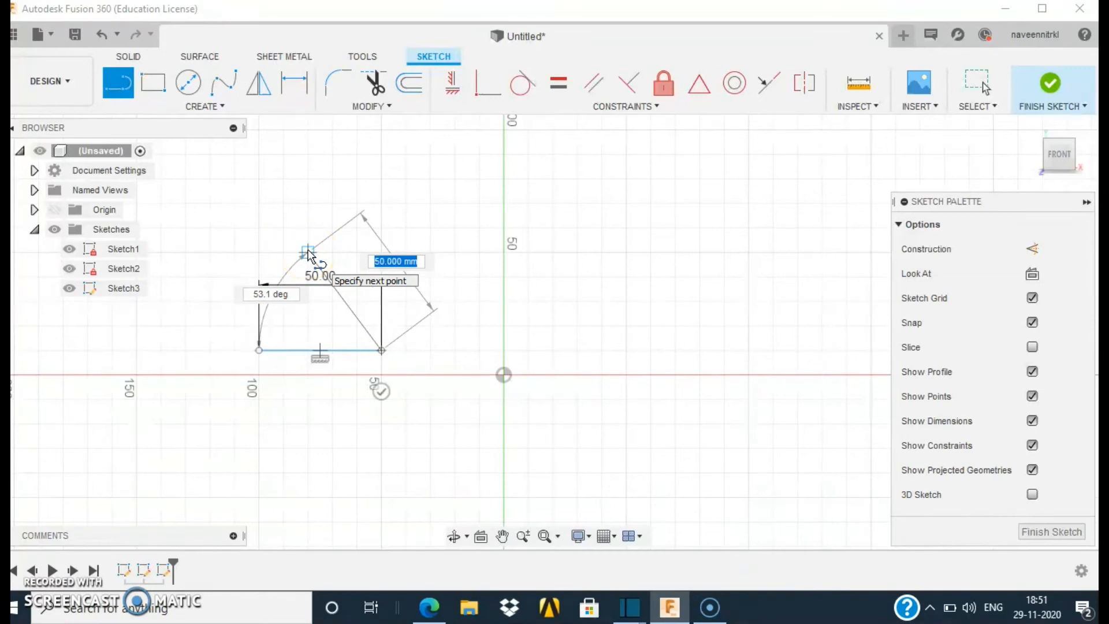
Draw the triangle's second side 50 mm long at 60° to the base and close the triangle at the base's starting point.
{"action": "type", "text": "50mm"}
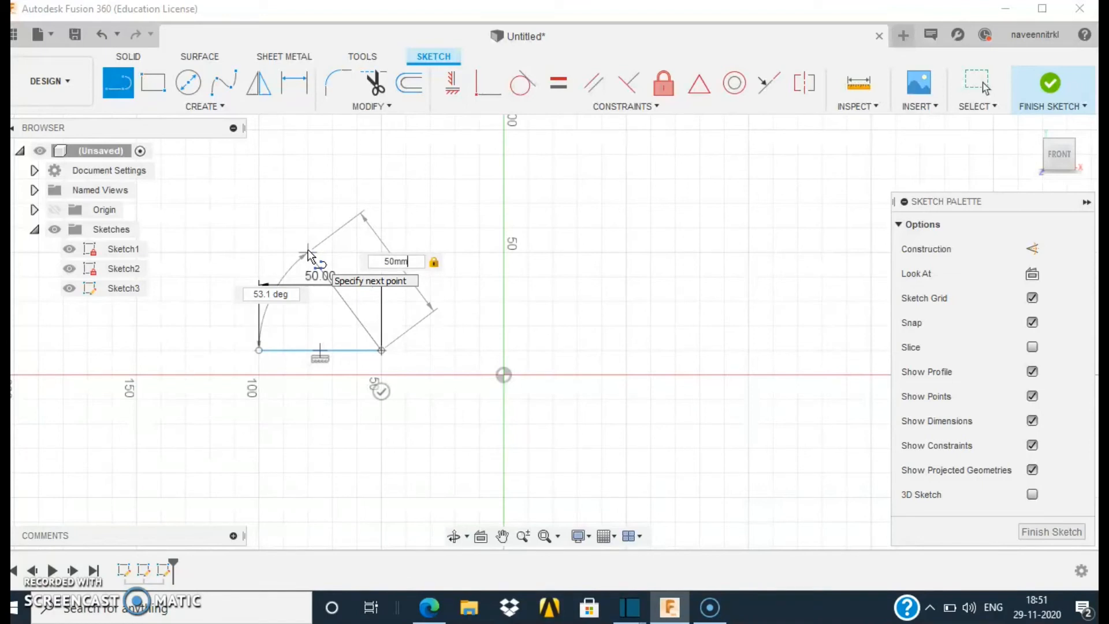
{"action": "key", "text": "Tab"}
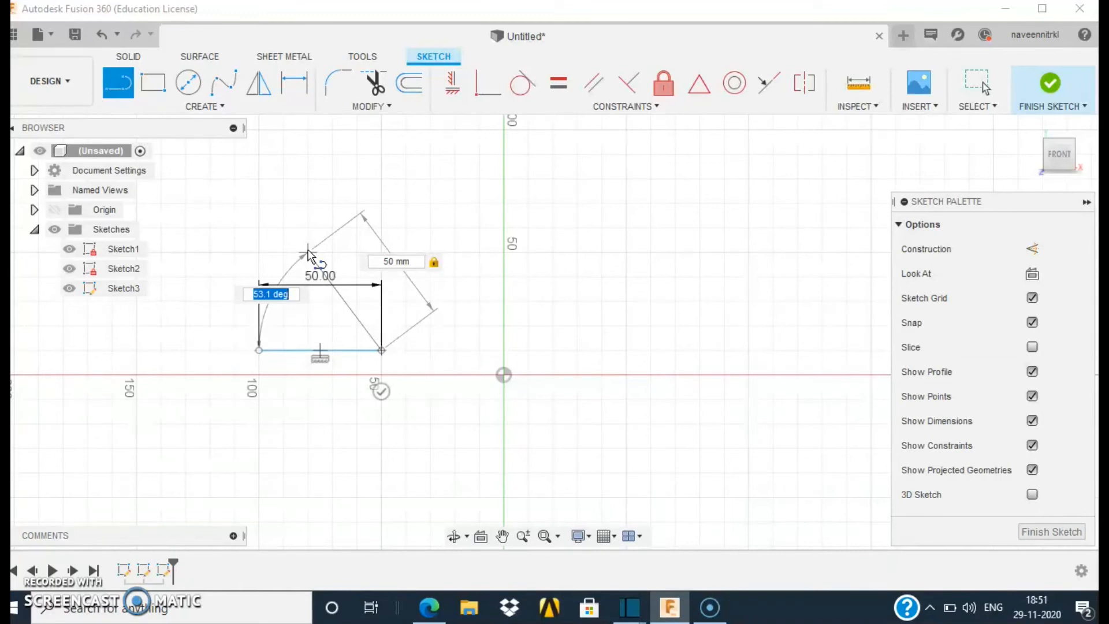
{"action": "type", "text": "60"}
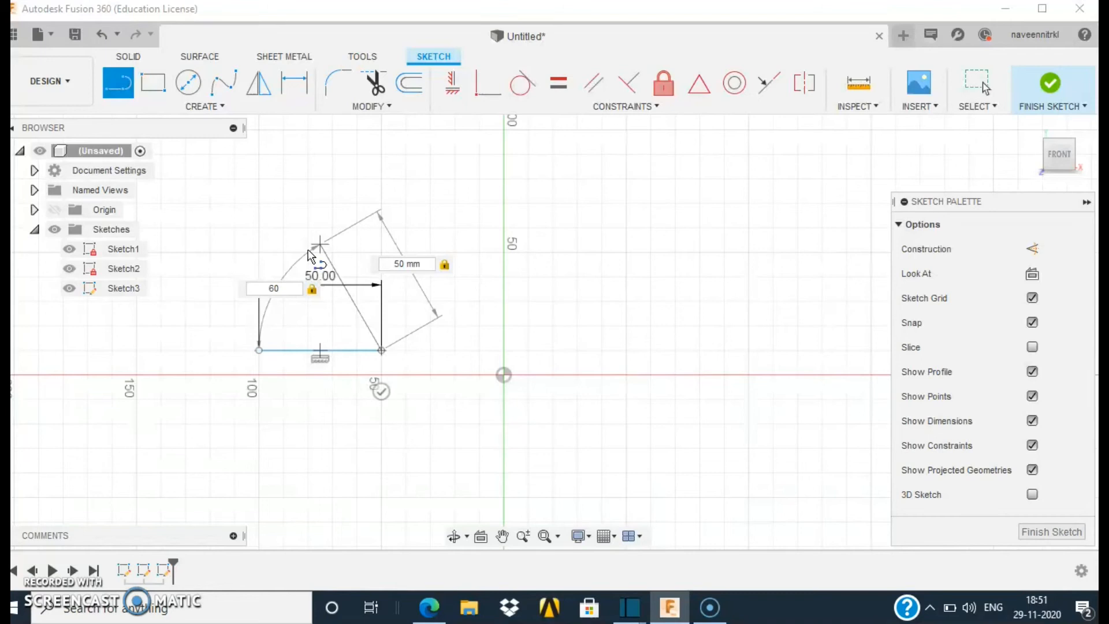
{"action": "key", "text": "Return"}
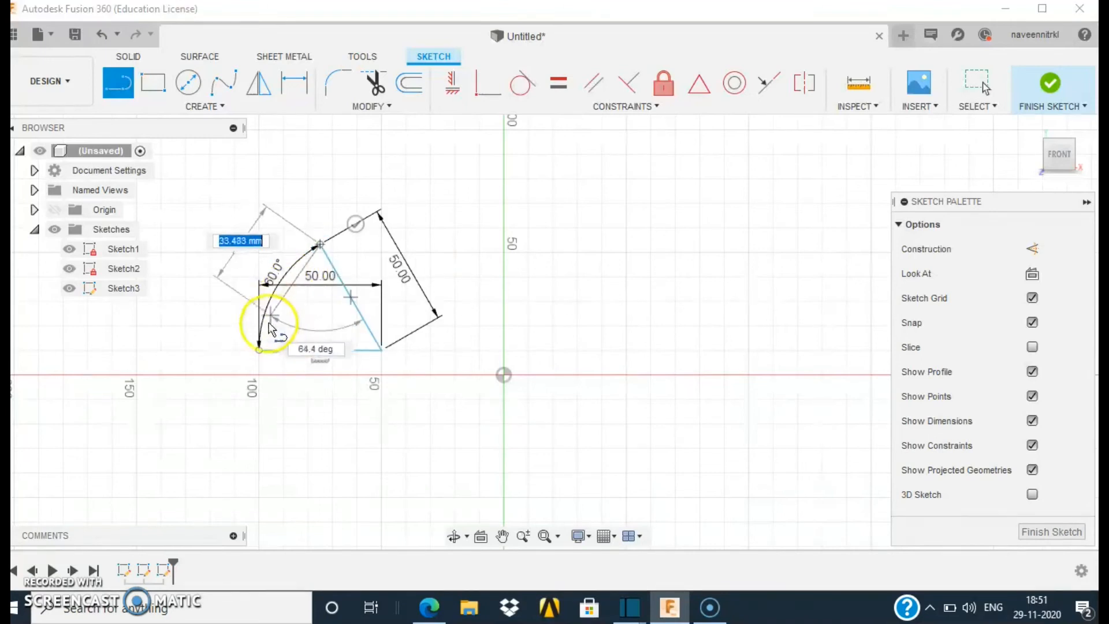
{"action": "left_click", "coordinate": [260, 350]}
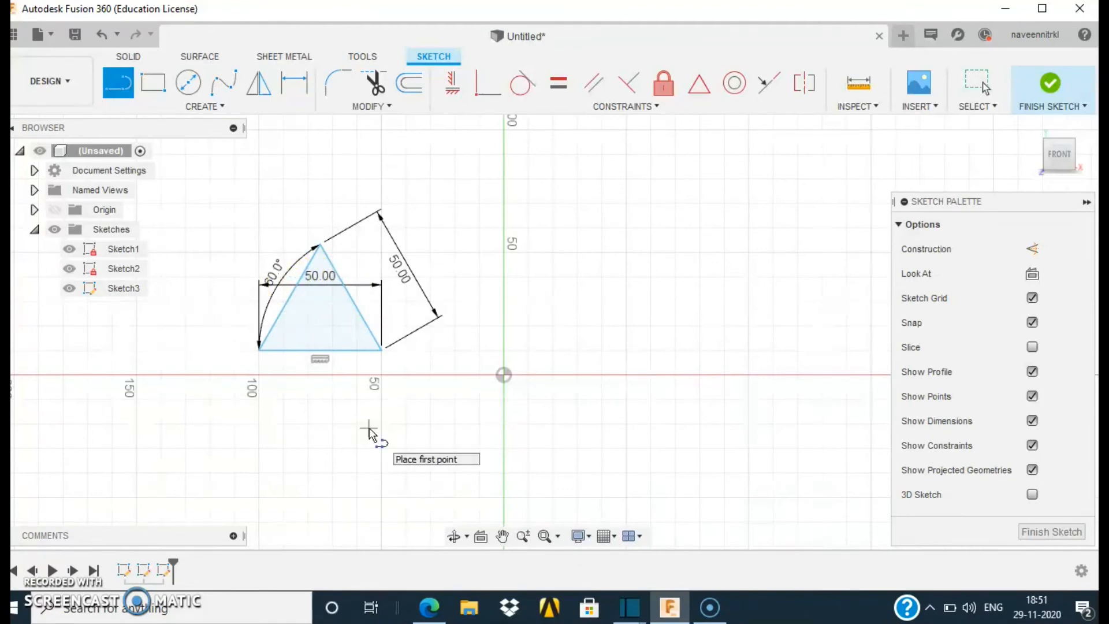
{"action": "key", "text": "Escape"}
{"action": "left_click", "coordinate": [293, 294]}
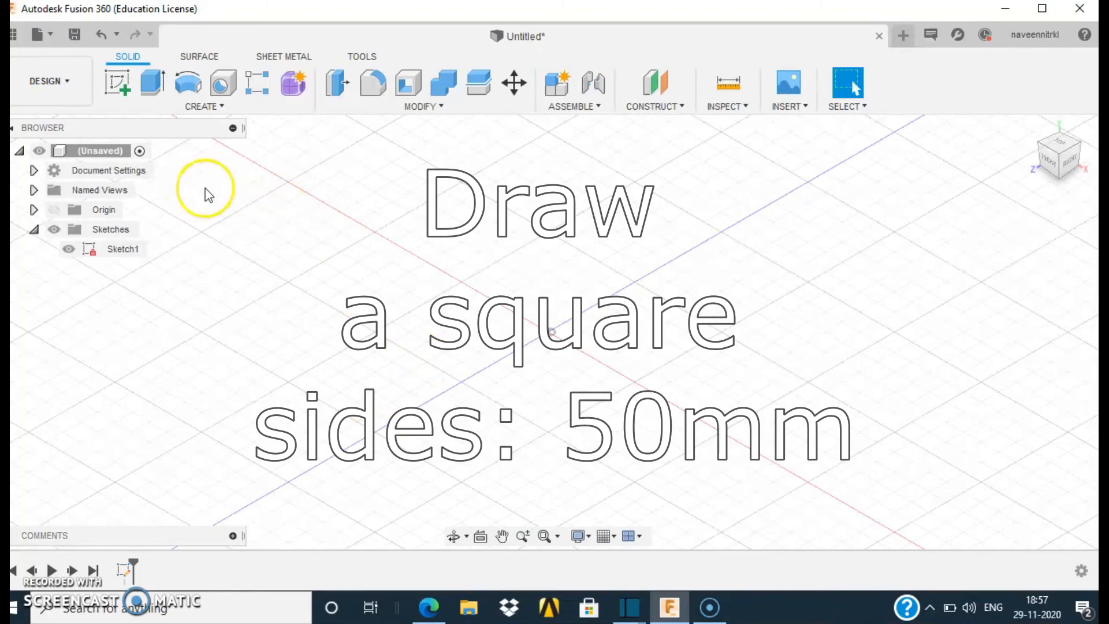
Start a new sketch on the right plane and draw a horizontal 50 mm line starting 150 mm left of and 20 mm above the origin.
{"action": "left_click", "coordinate": [123, 88]}
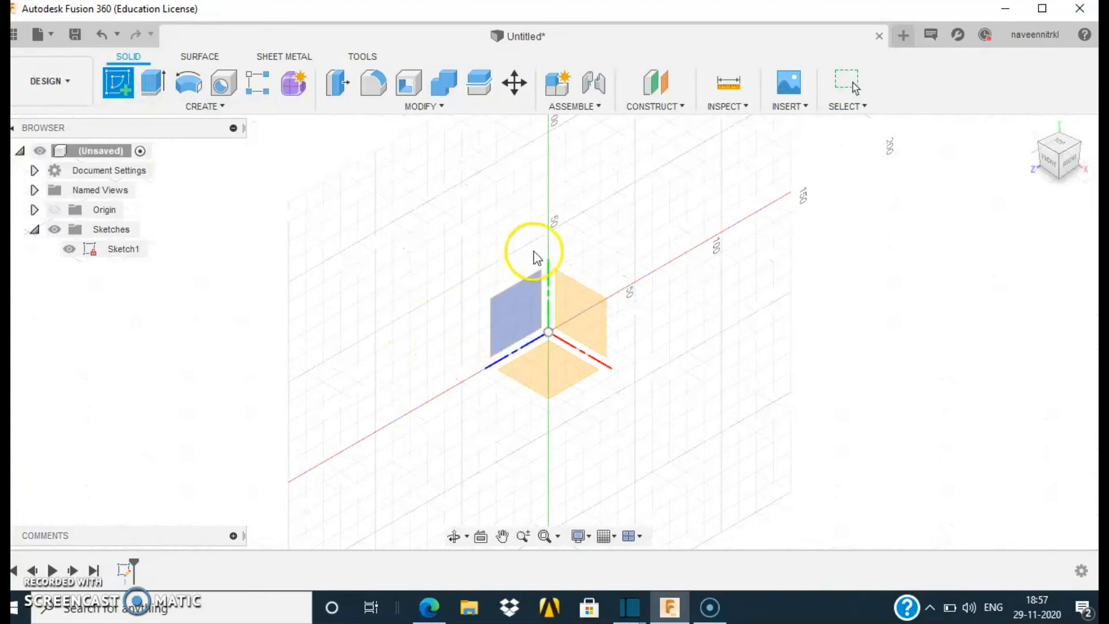
{"action": "left_click", "coordinate": [516, 316]}
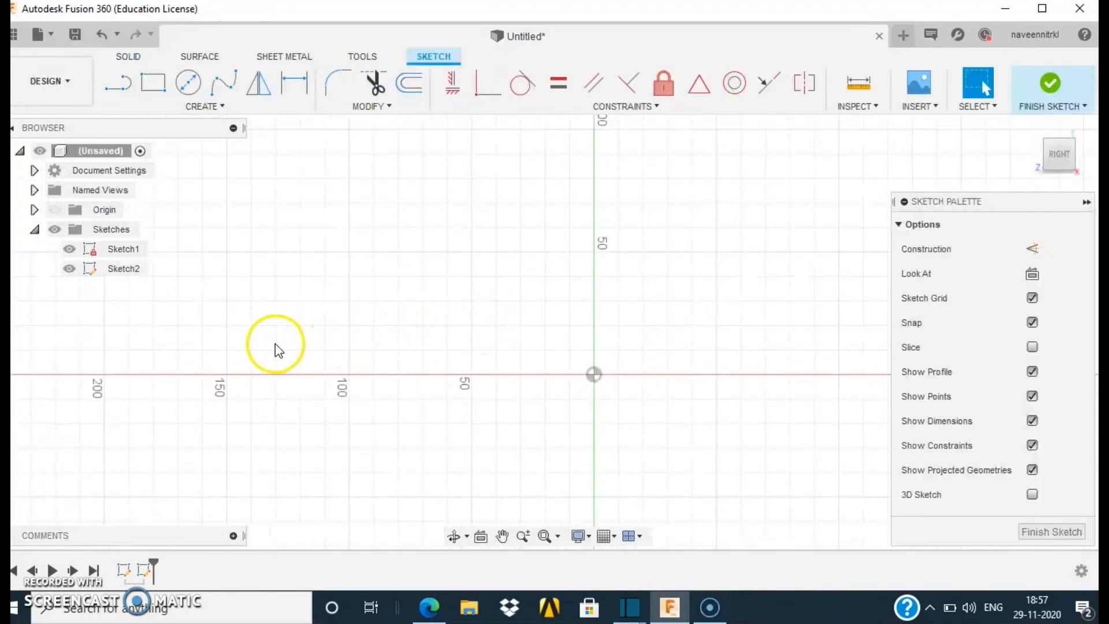
{"action": "left_click", "coordinate": [119, 93]}
{"action": "left_click", "coordinate": [227, 325]}
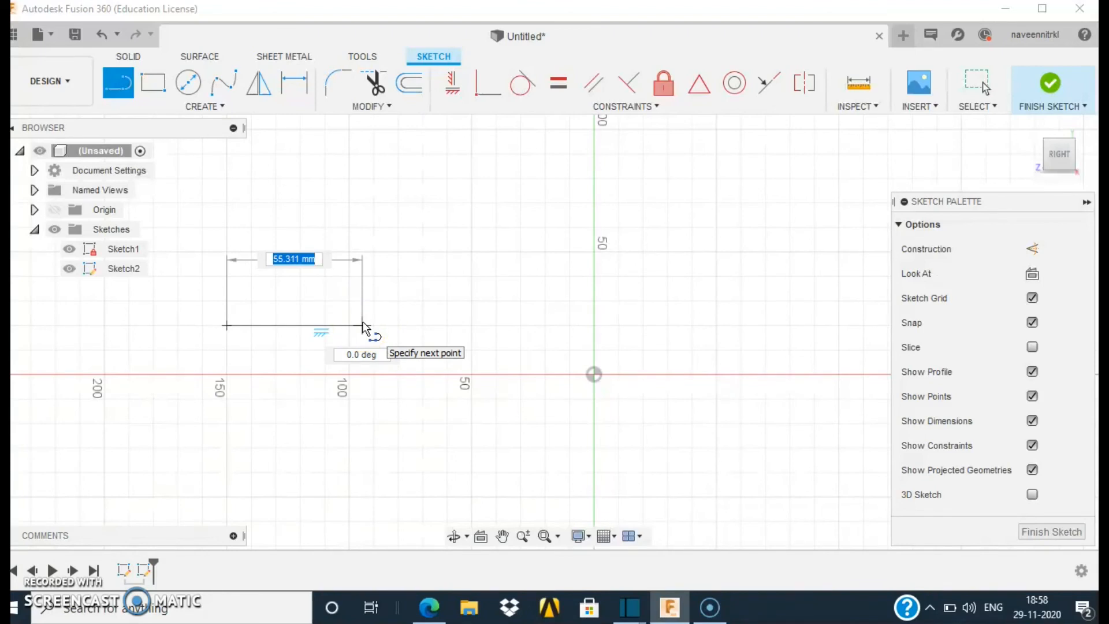
{"action": "type", "text": "50mm"}
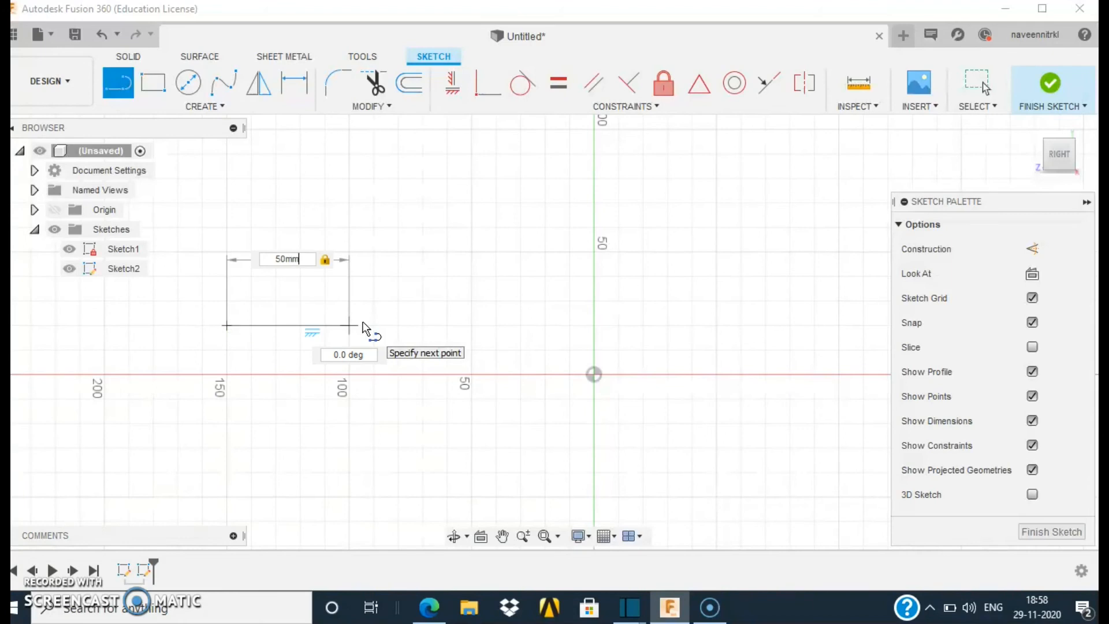
{"action": "left_click", "coordinate": [362, 323]}
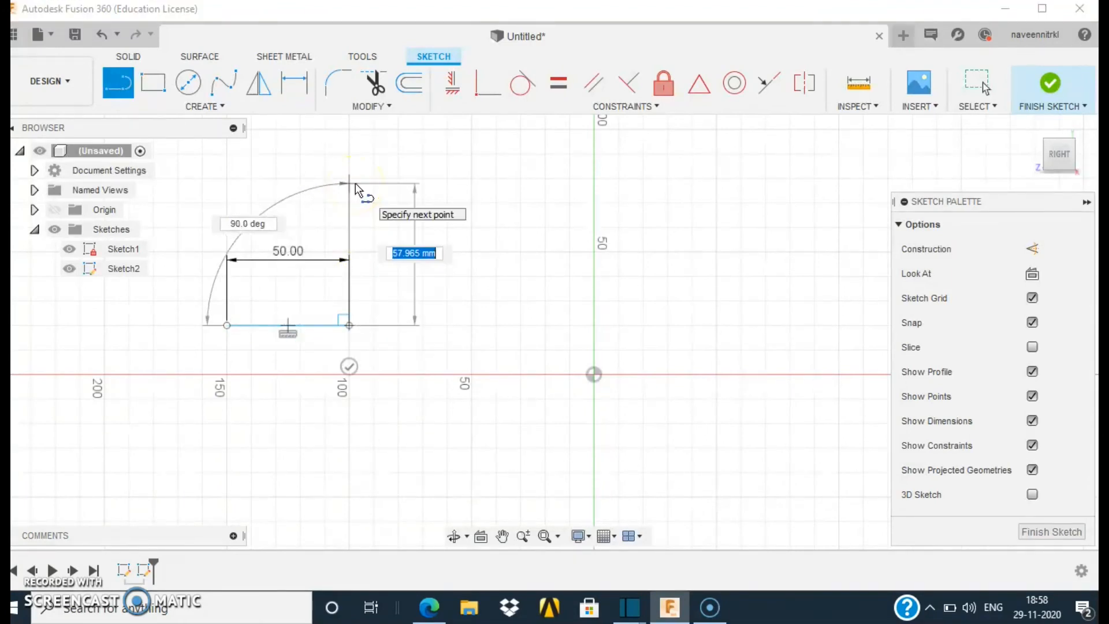
Draw the square's second side upward from the base line's right end, 50 mm long at 90°.
{"action": "type", "text": "50"}
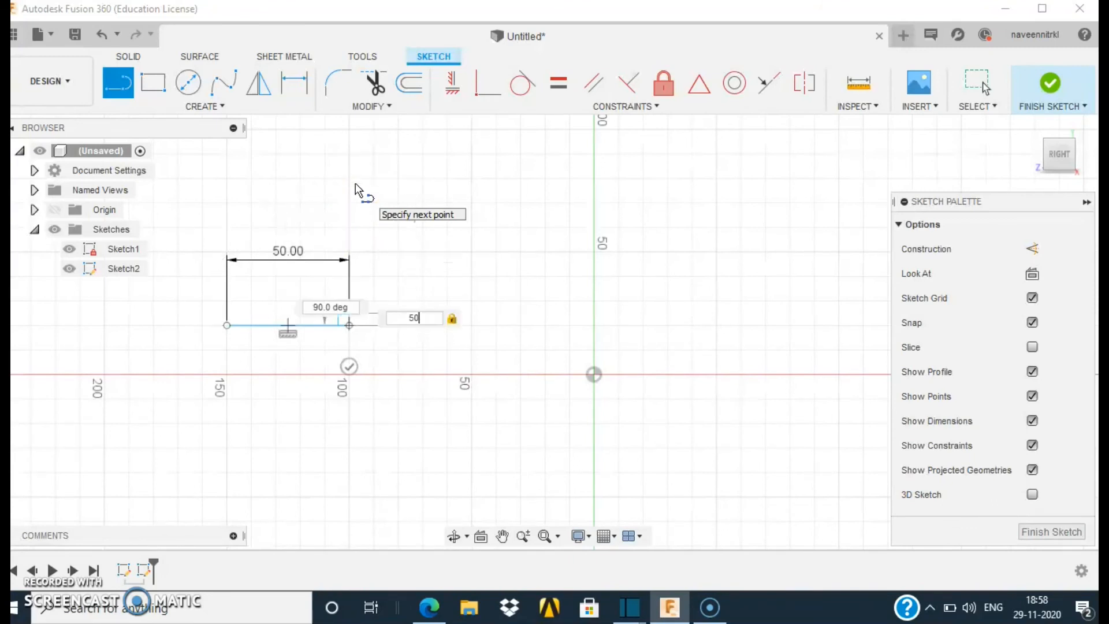
{"action": "type", "text": "mm"}
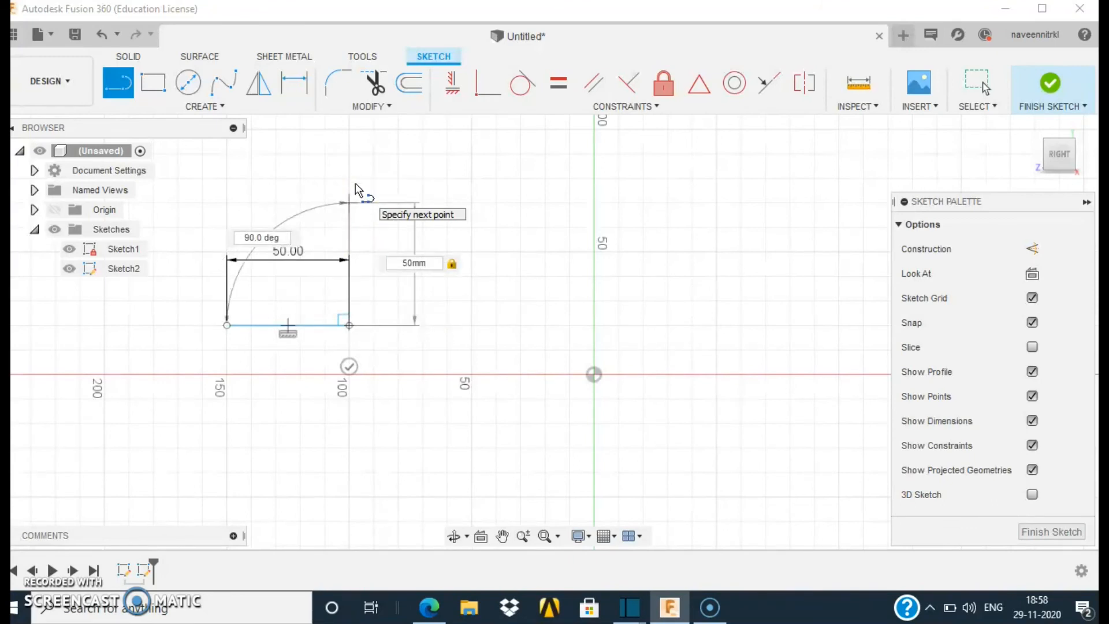
{"action": "key", "text": "Tab"}
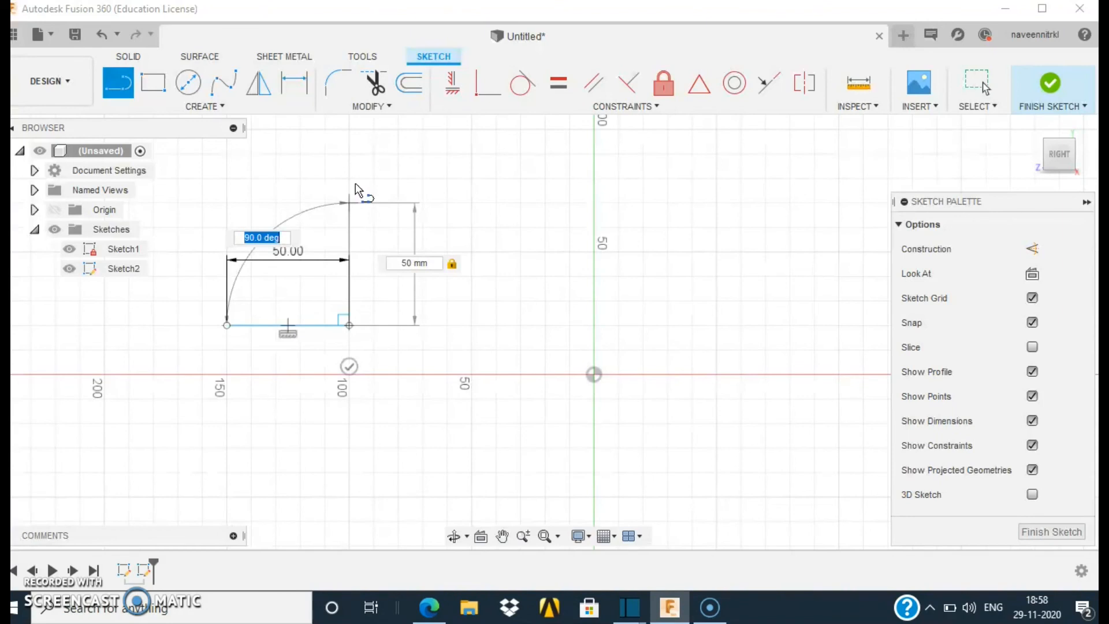
{"action": "key", "text": "Tab"}
{"action": "key", "text": "Return"}
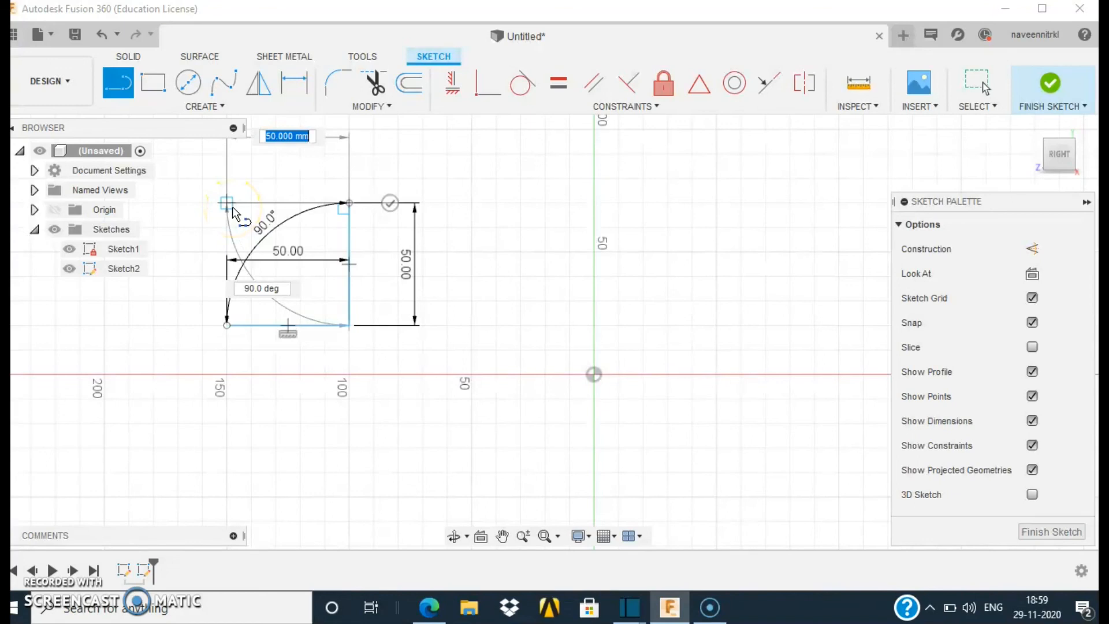
Draw the square's upper side leftward, 50 mm long at 90°, and close the outline down to the base line's starting point.
{"action": "type", "text": "50mm"}
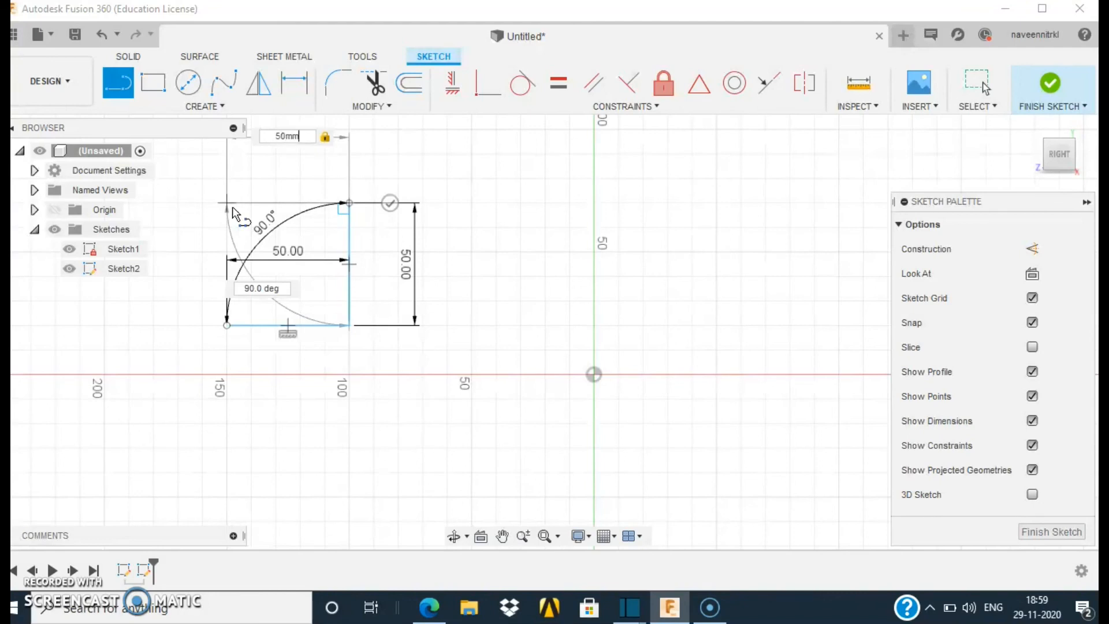
{"action": "key", "text": "Tab"}
{"action": "type", "text": "90"}
{"action": "key", "text": "Return"}
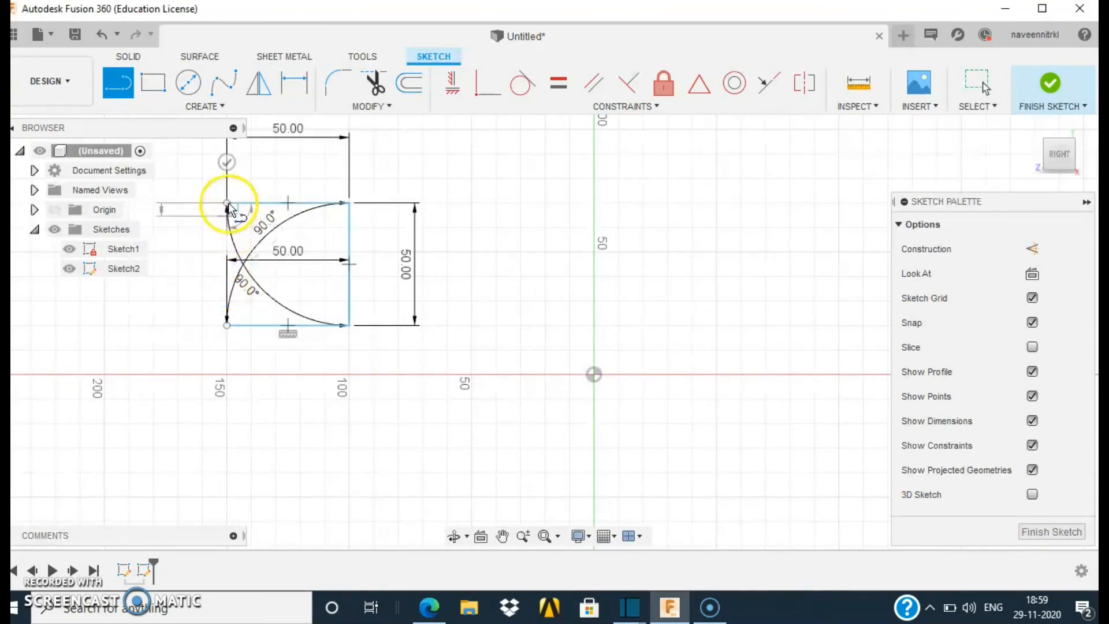
{"action": "left_click", "coordinate": [227, 202]}
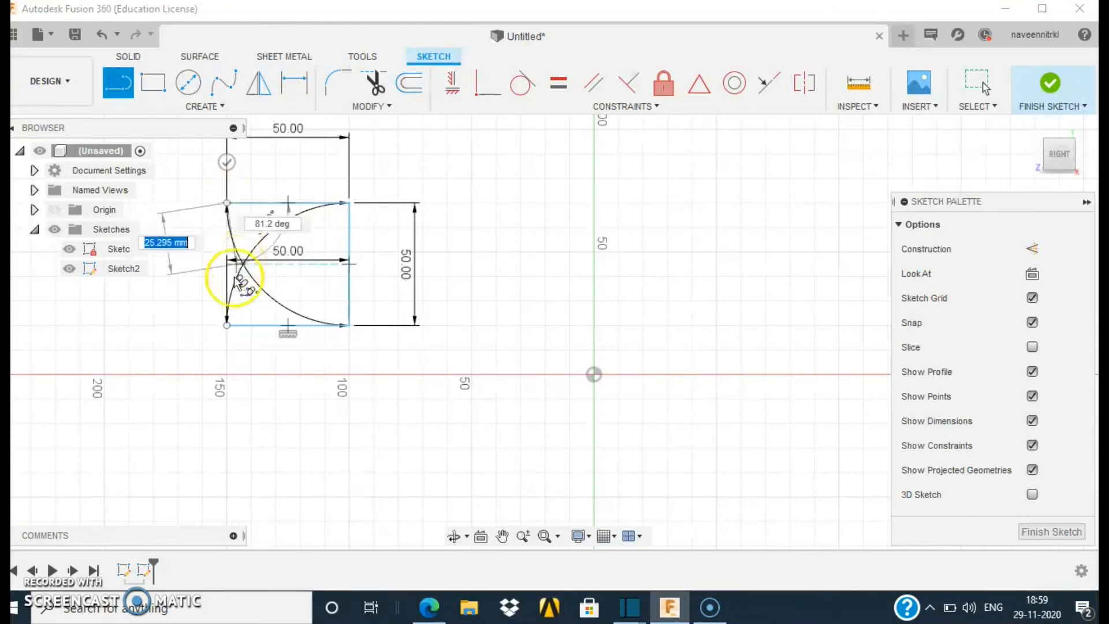
{"action": "left_click", "coordinate": [227, 322]}
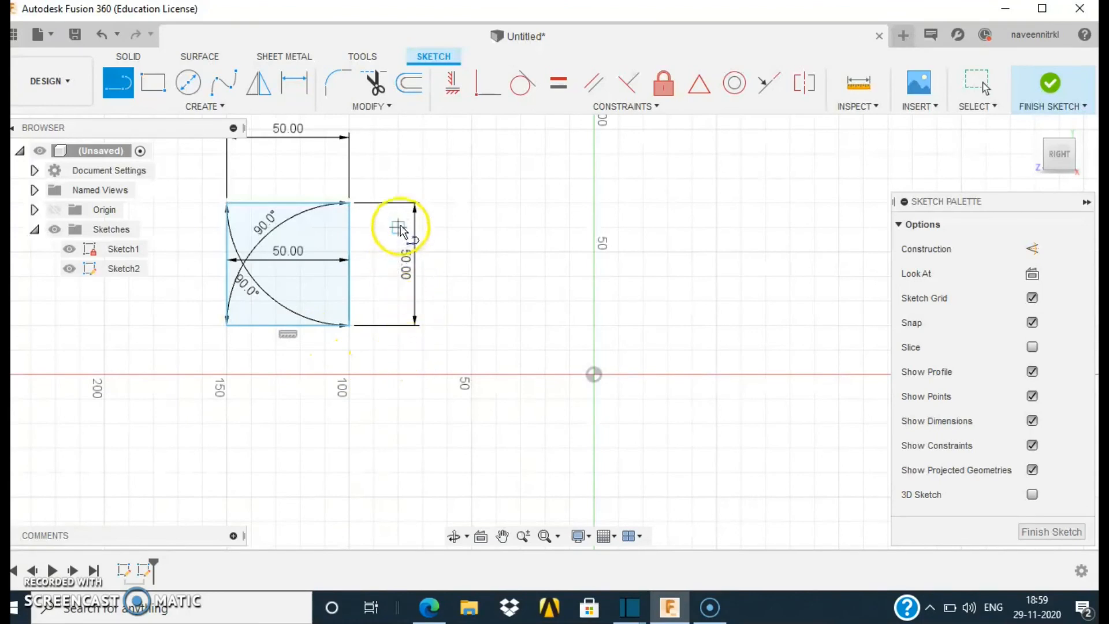